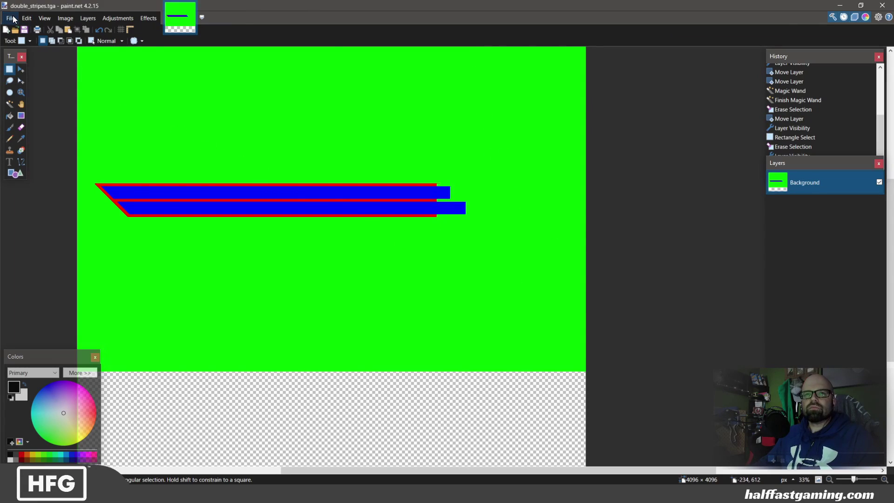
Step: Open the recent file double_stripes.pdn and temporarily show the Background truck template layer to compare the stripes with it
{"action": "left_click", "coordinate": [13, 20]}
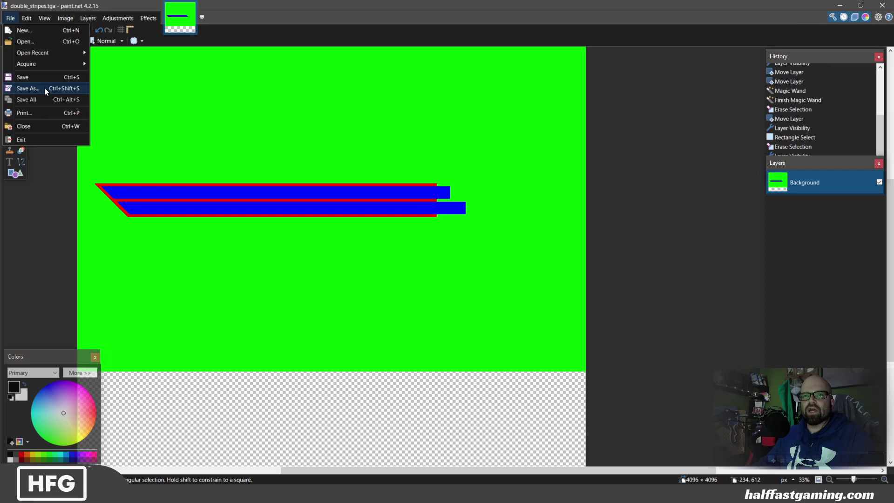
{"action": "mouse_move", "coordinate": [63, 52]}
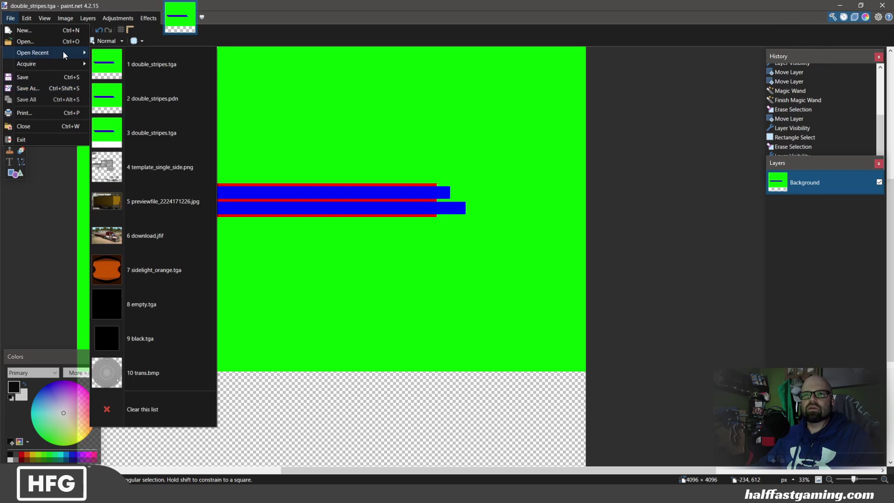
{"action": "left_click", "coordinate": [133, 98]}
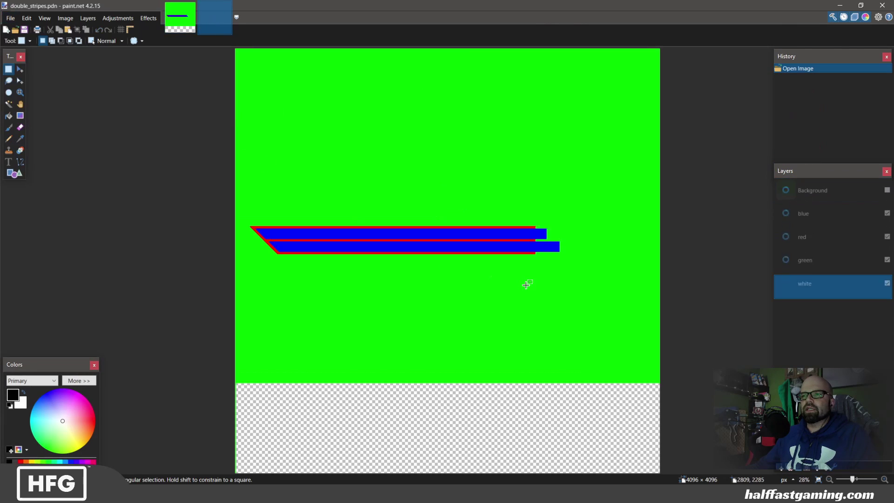
{"action": "left_click", "coordinate": [887, 190]}
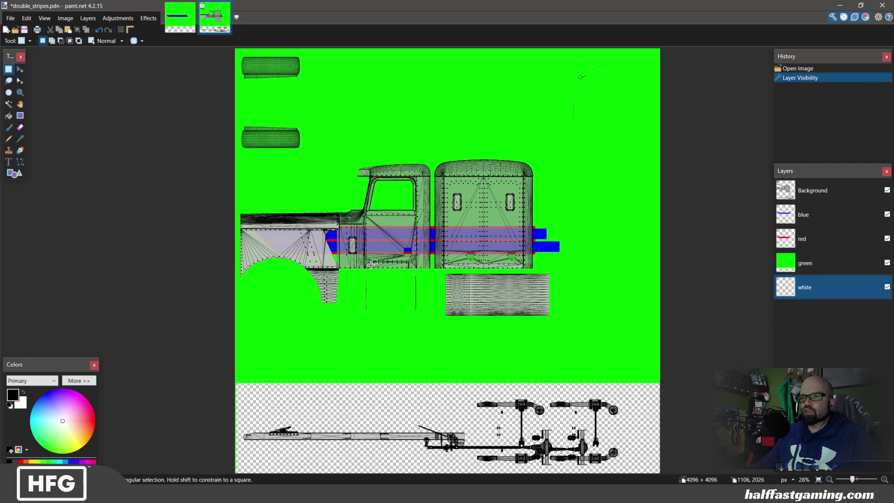
{"action": "left_click", "coordinate": [887, 190]}
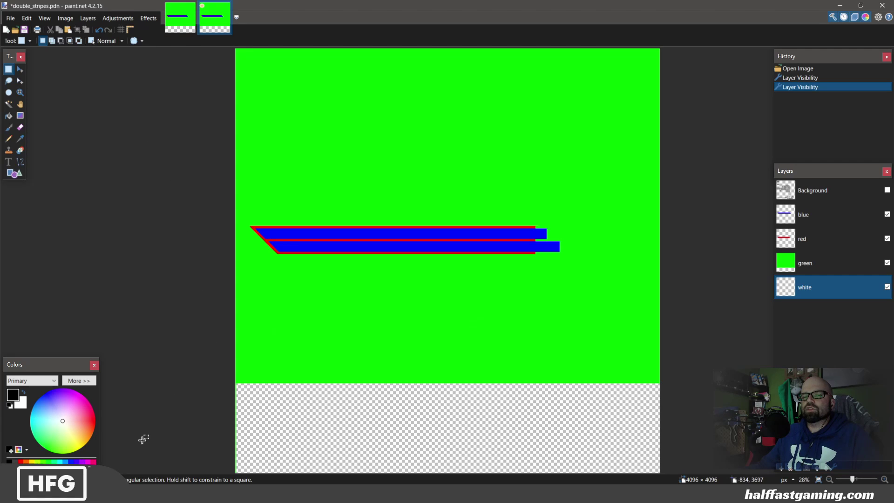
Step: Switch to Blender and display the SCS Global Settings with the project's path settings
{"action": "mouse_move", "coordinate": [79, 494]}
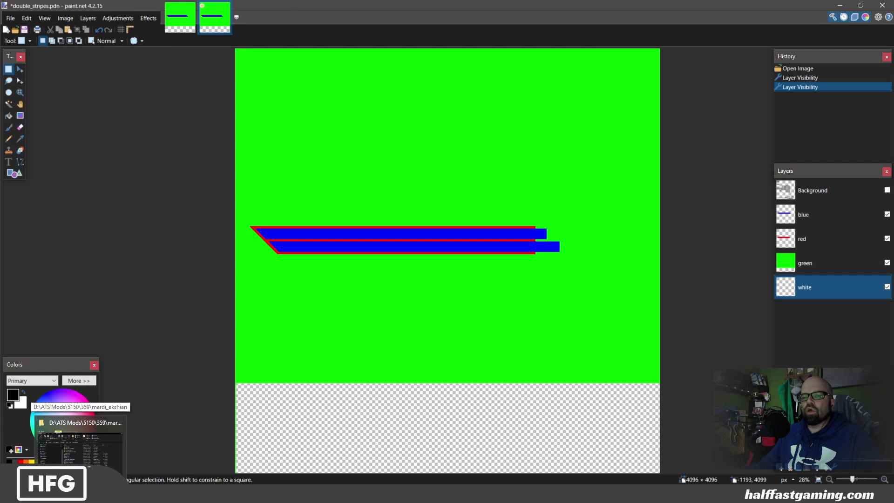
{"action": "left_click", "coordinate": [217, 494]}
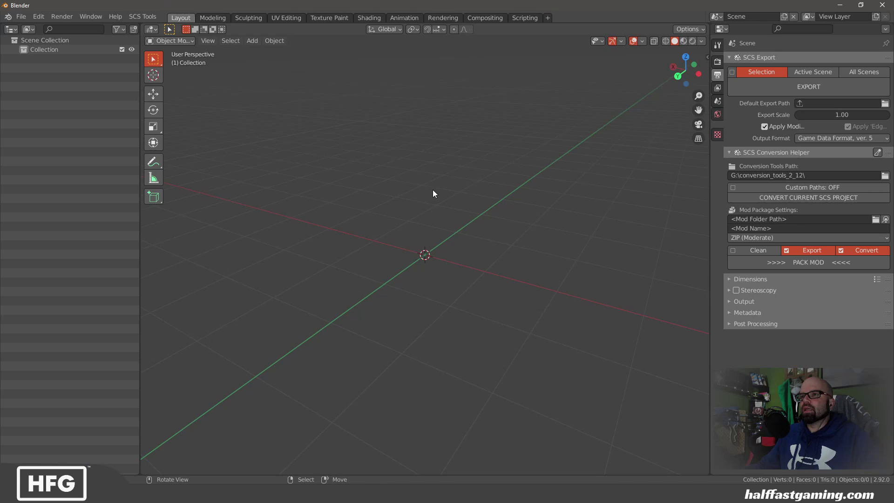
{"action": "left_click", "coordinate": [716, 45]}
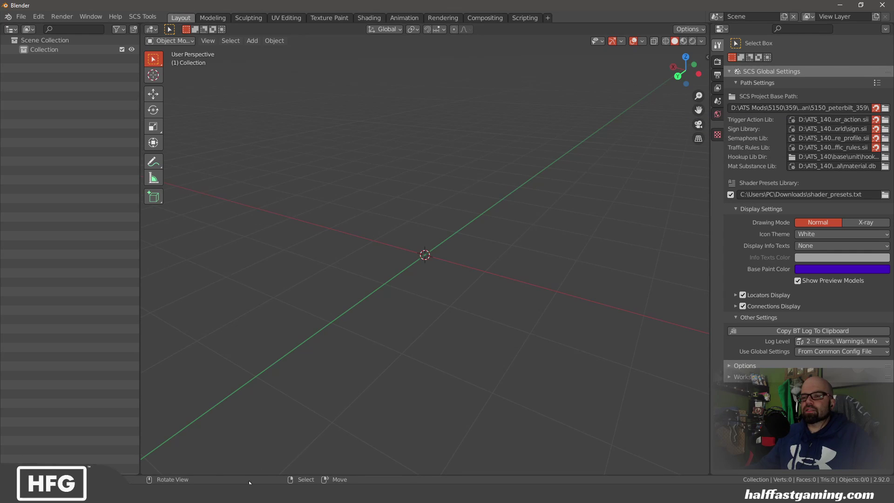
Step: Switch to File Explorer, browse to 5150_peterbilt_359\vehicle\truck\5150_359\accessory\paintjob, and open double_stripes.tobj
{"action": "key", "text": "alt+Tab"}
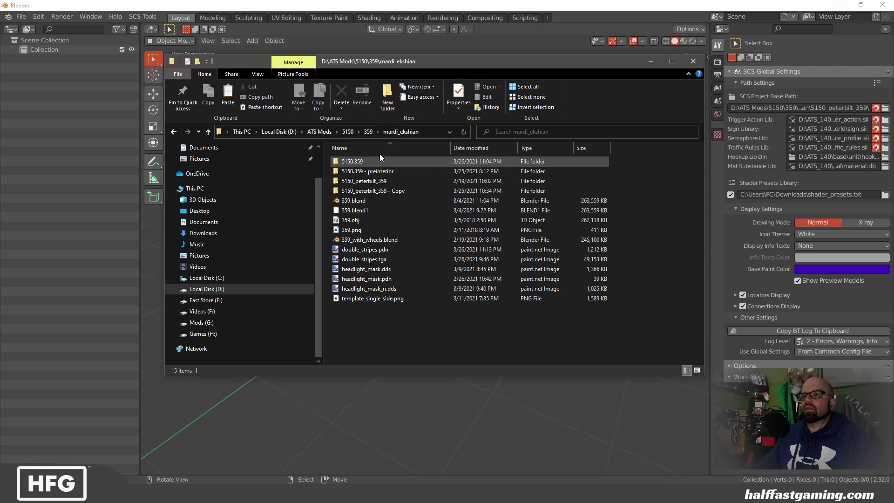
{"action": "double_click", "coordinate": [356, 180]}
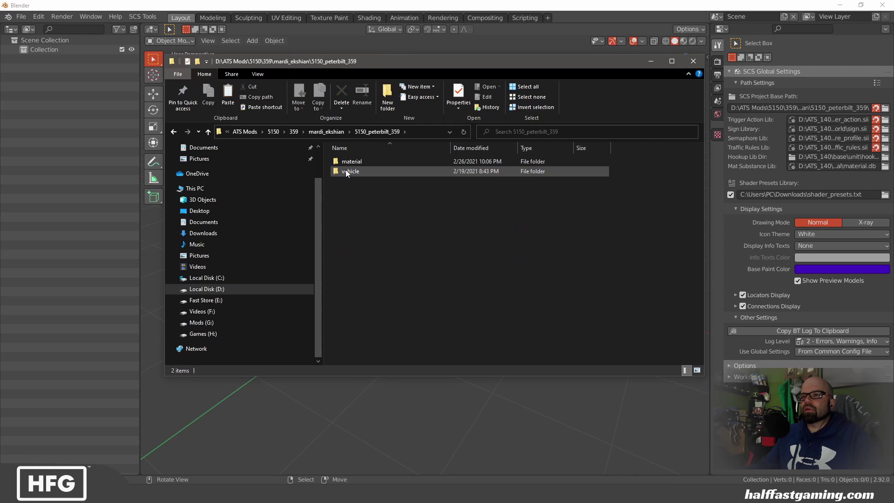
{"action": "double_click", "coordinate": [345, 170]}
{"action": "double_click", "coordinate": [345, 161]}
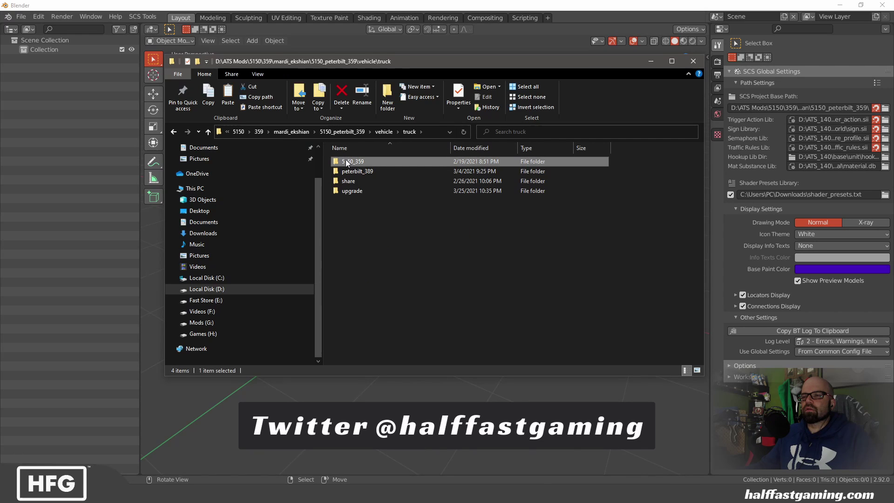
{"action": "double_click", "coordinate": [345, 161]}
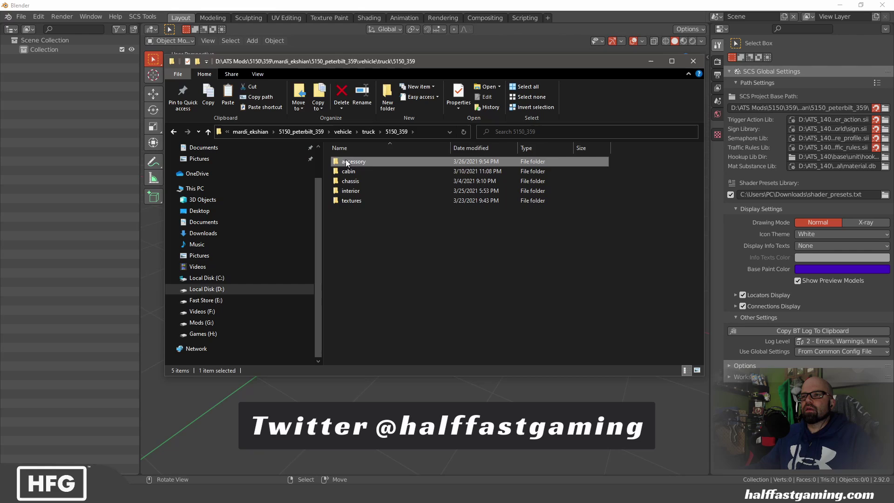
{"action": "double_click", "coordinate": [346, 161]}
{"action": "double_click", "coordinate": [352, 269]}
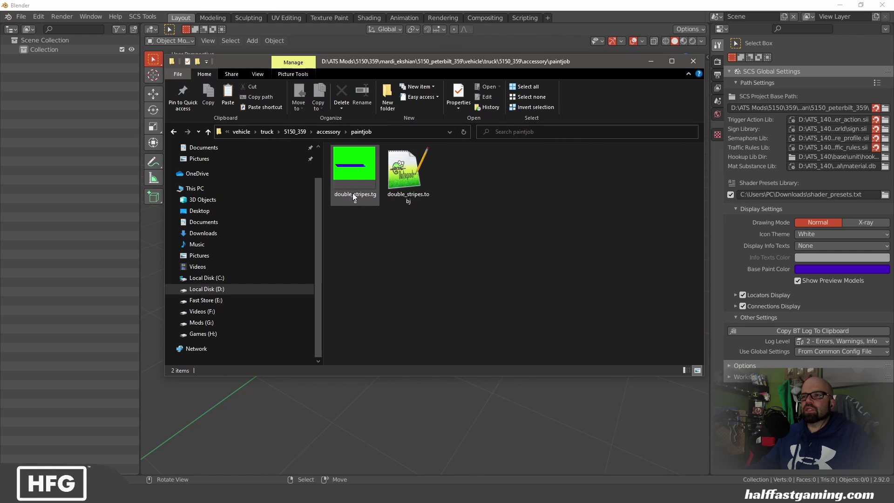
{"action": "double_click", "coordinate": [401, 198]}
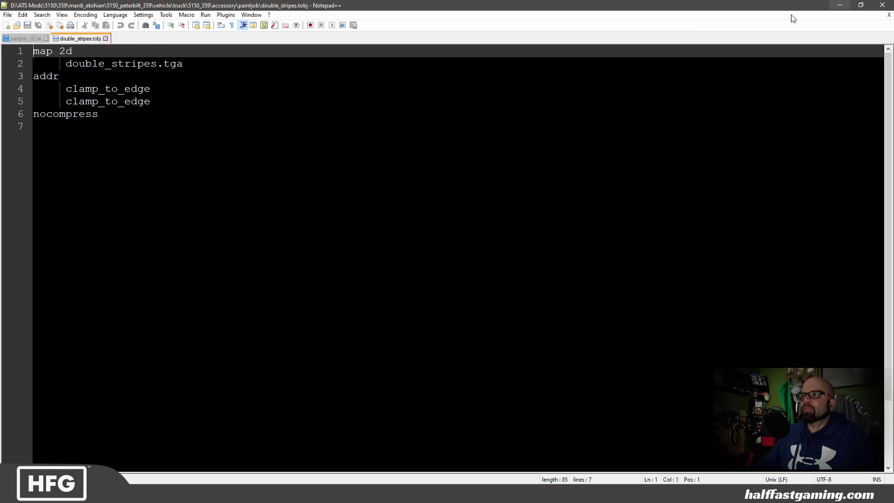
Step: Change the paint job's name in paintjob_02.sii to "Double Stripe"
{"action": "left_click", "coordinate": [25, 40]}
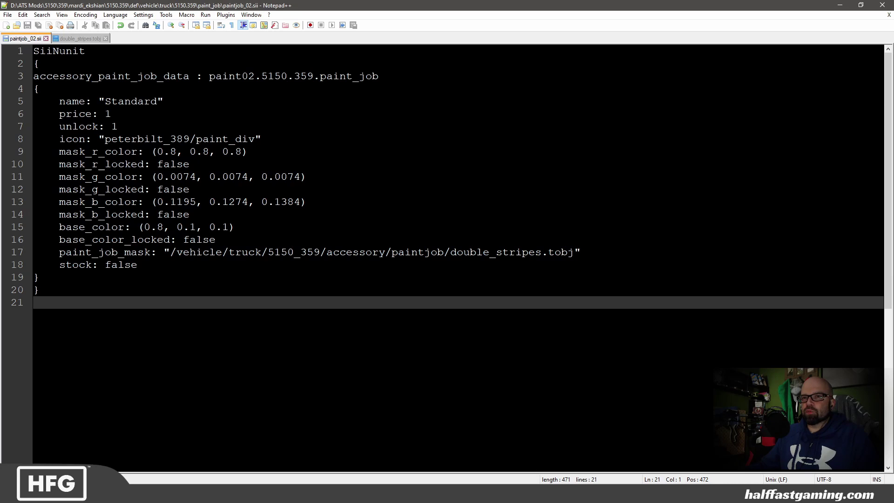
{"action": "left_click_drag", "start_coordinate": [105, 102], "coordinate": [155, 103]}
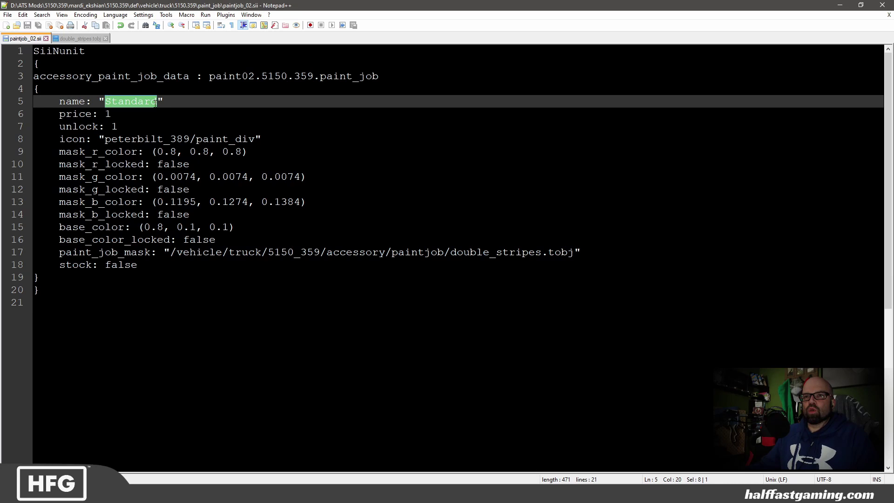
{"action": "type", "text": "Dou"}
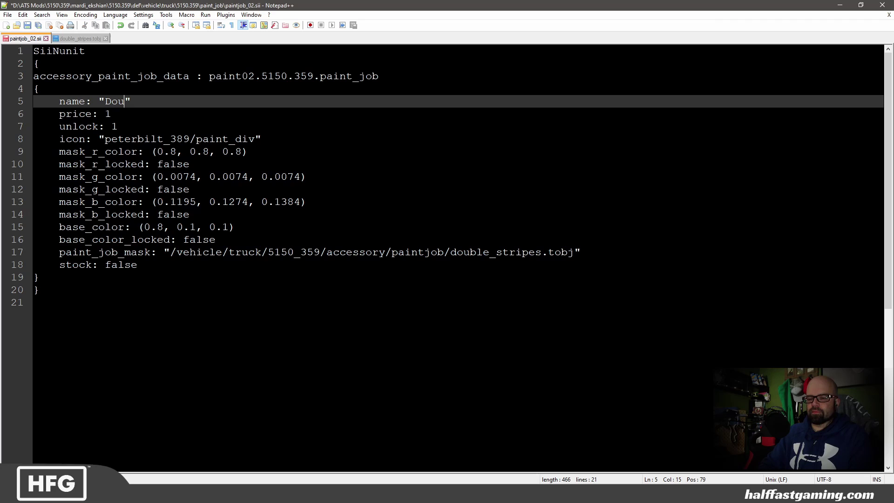
{"action": "type", "text": "ble Str"}
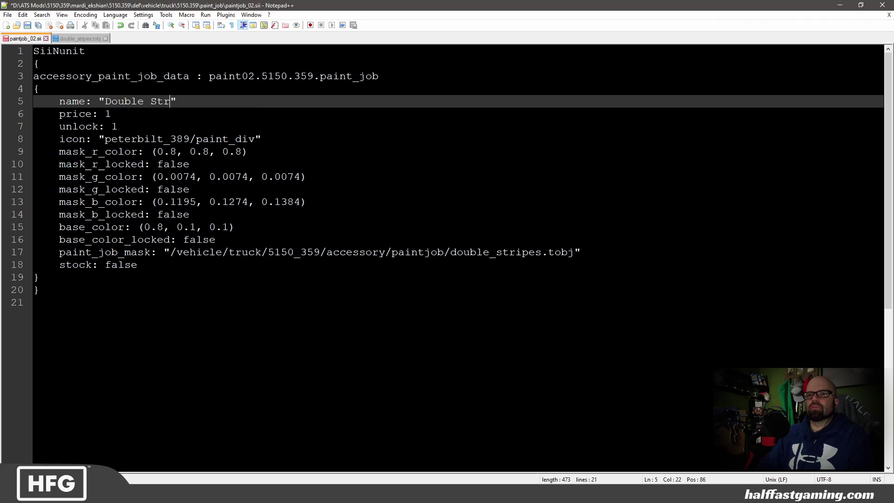
{"action": "type", "text": "ipe"}
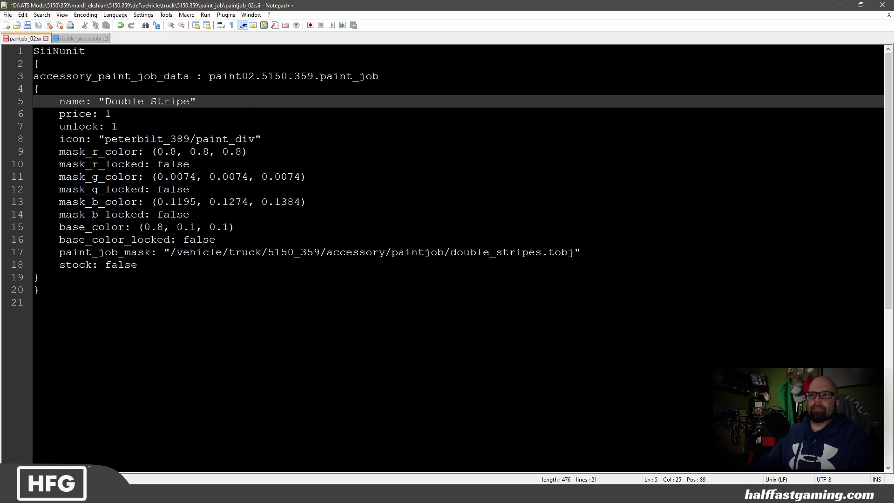
Step: Check the paint_job_mask path in paintjob_02.sii and save the file
{"action": "left_click", "coordinate": [281, 252]}
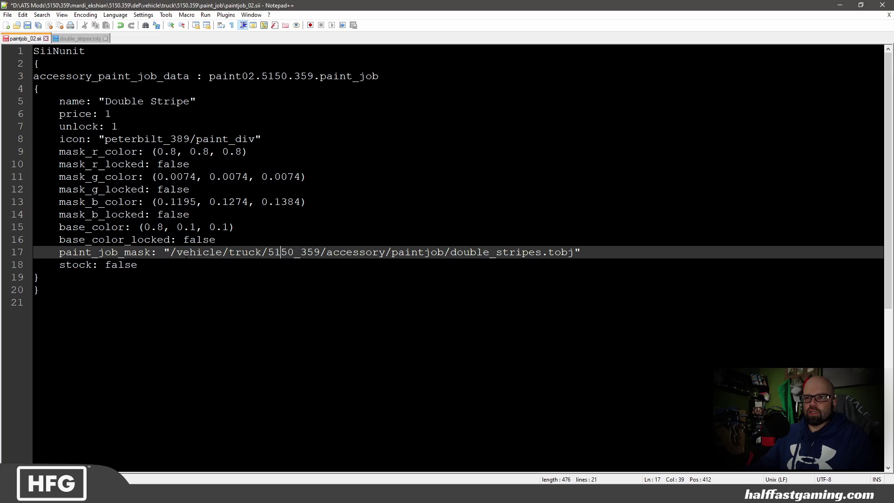
{"action": "left_click_drag", "start_coordinate": [171, 252], "coordinate": [575, 252]}
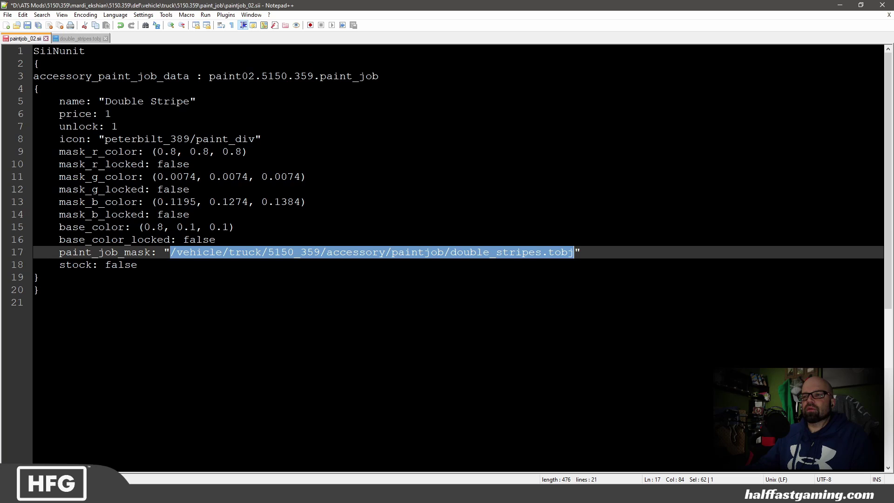
{"action": "left_click", "coordinate": [138, 264]}
{"action": "key", "text": "ctrl+s"}
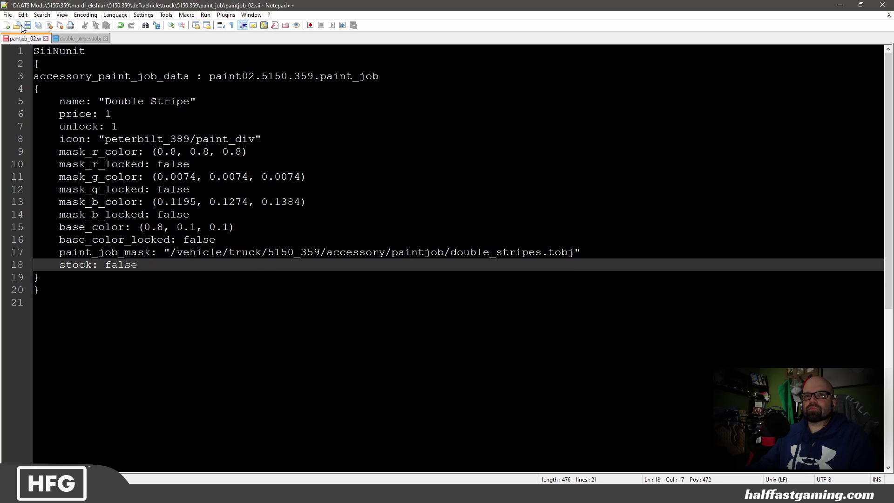
Step: Review double_stripes.tobj, return to Blender, and convert the current SCS project with the SCS Conversion Helper
{"action": "left_click", "coordinate": [81, 41]}
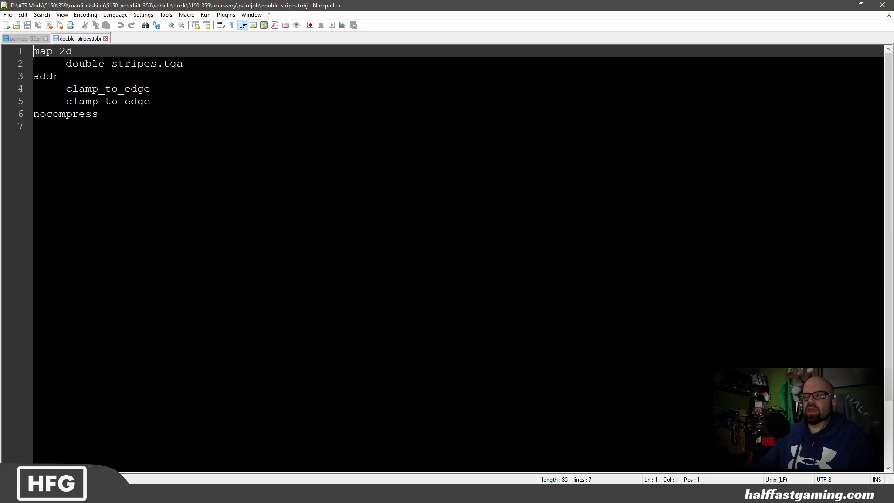
{"action": "left_click", "coordinate": [840, 6]}
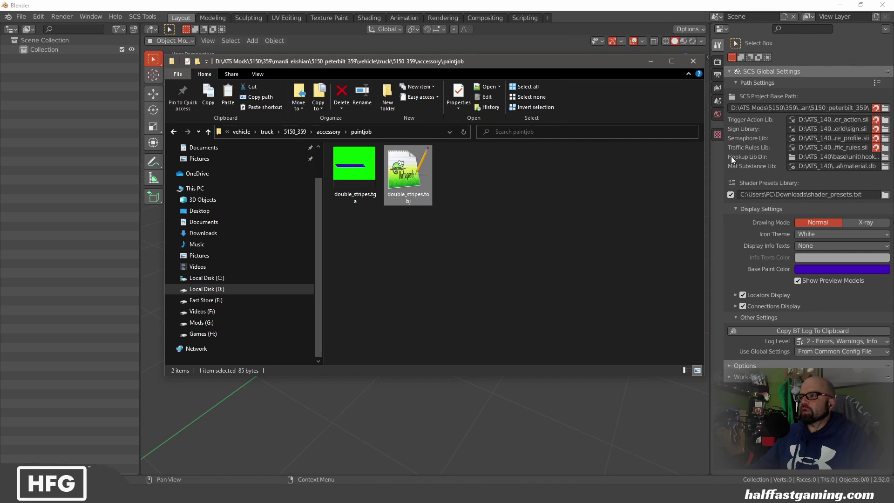
{"action": "left_click", "coordinate": [718, 76]}
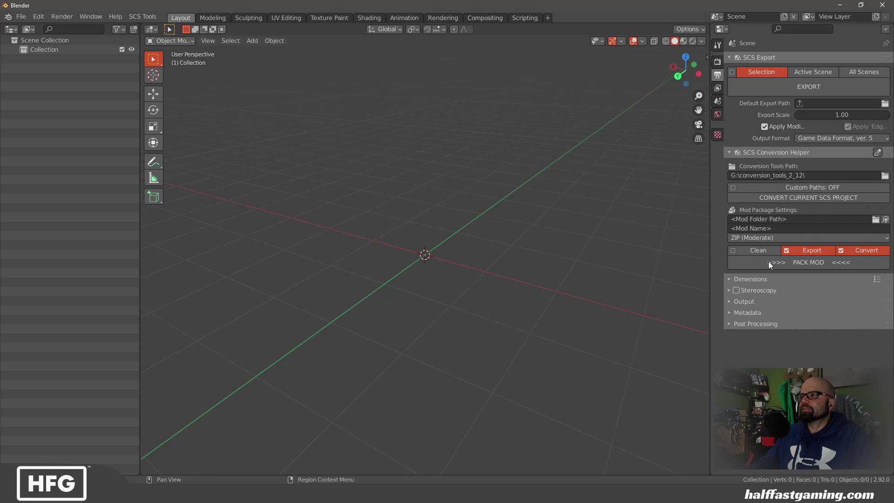
{"action": "left_click", "coordinate": [794, 197]}
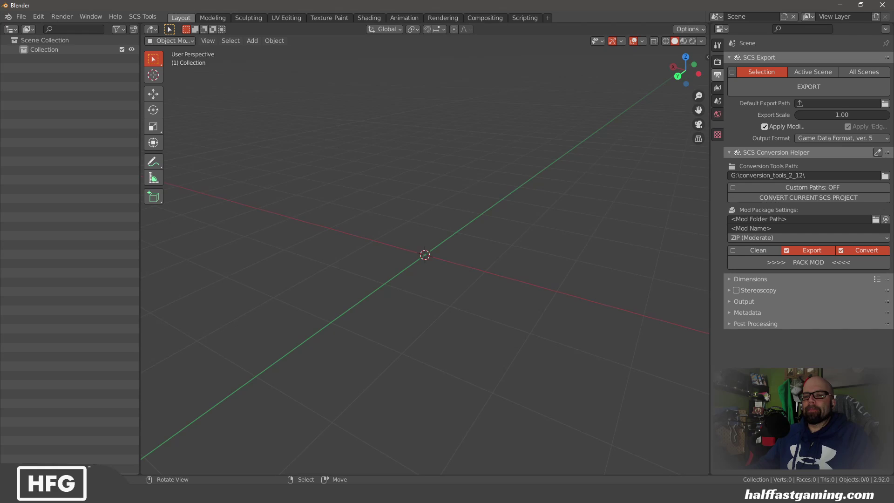
{"action": "key", "text": "alt+Tab"}
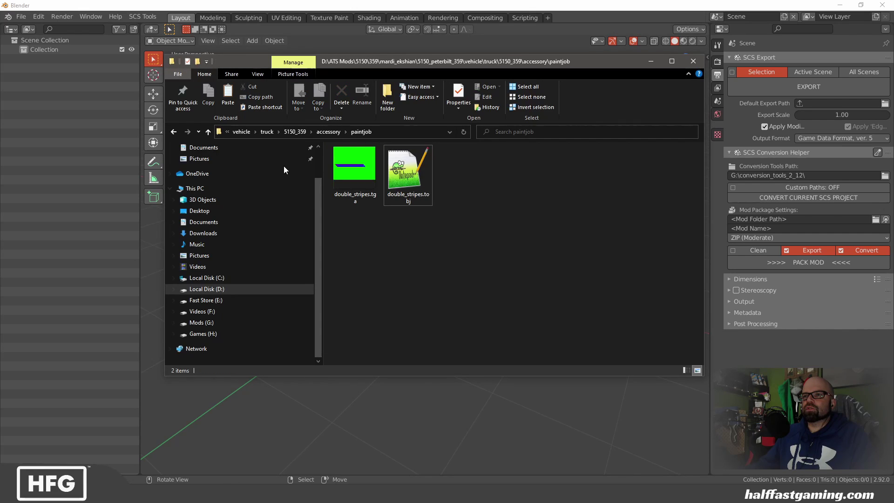
{"action": "left_click", "coordinate": [203, 322]}
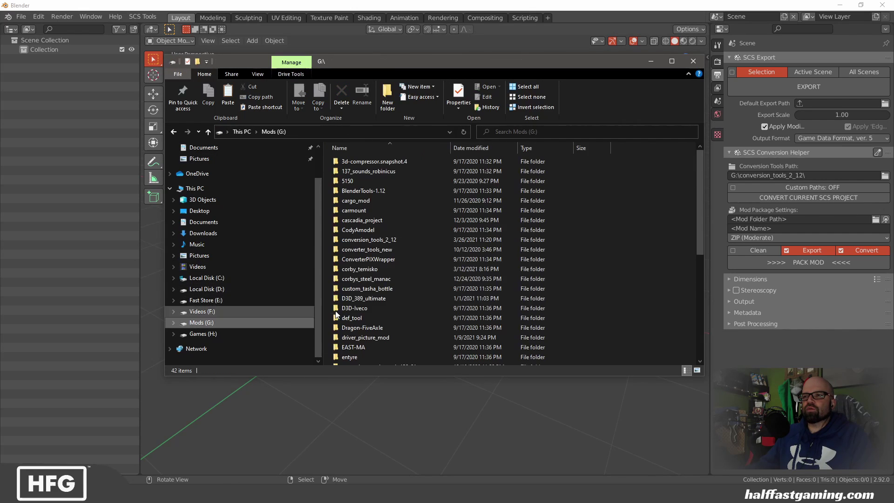
{"action": "double_click", "coordinate": [372, 240]}
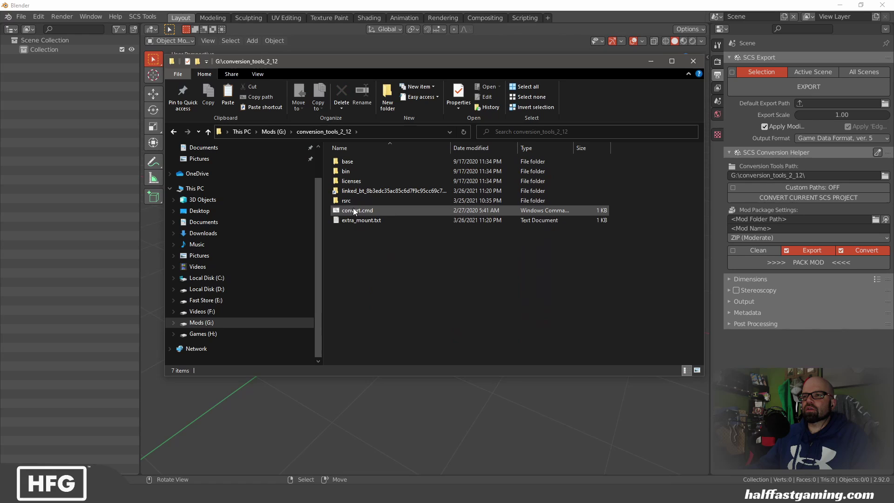
{"action": "double_click", "coordinate": [353, 208]}
{"action": "double_click", "coordinate": [344, 172]}
{"action": "double_click", "coordinate": [343, 163]}
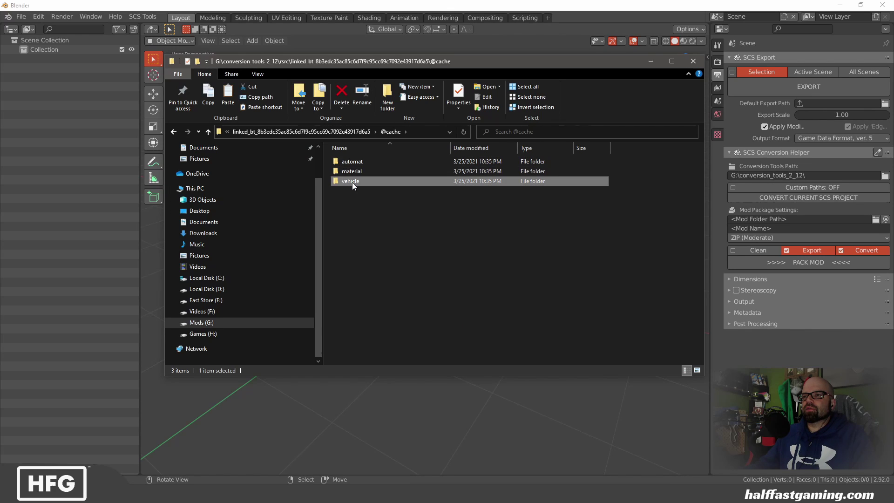
{"action": "double_click", "coordinate": [352, 181]}
{"action": "double_click", "coordinate": [349, 161]}
{"action": "left_click_drag", "start_coordinate": [370, 227], "coordinate": [350, 175]}
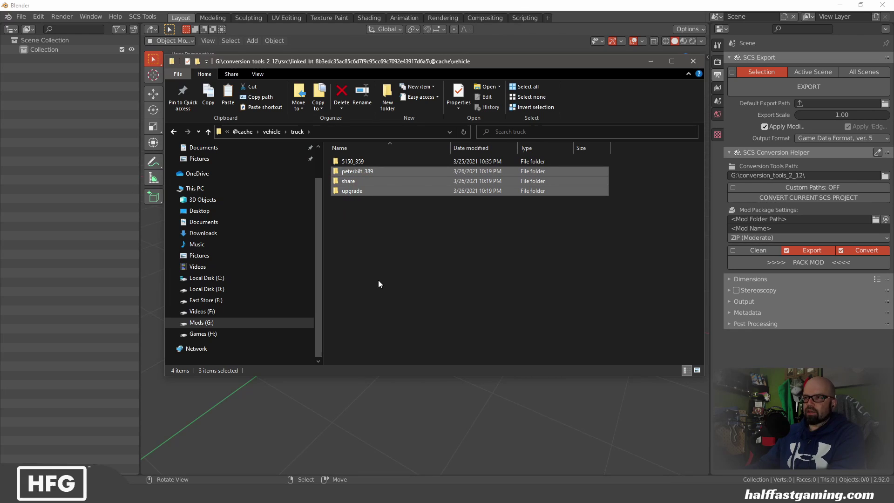
{"action": "key", "text": "Delete"}
{"action": "left_click", "coordinate": [250, 132]}
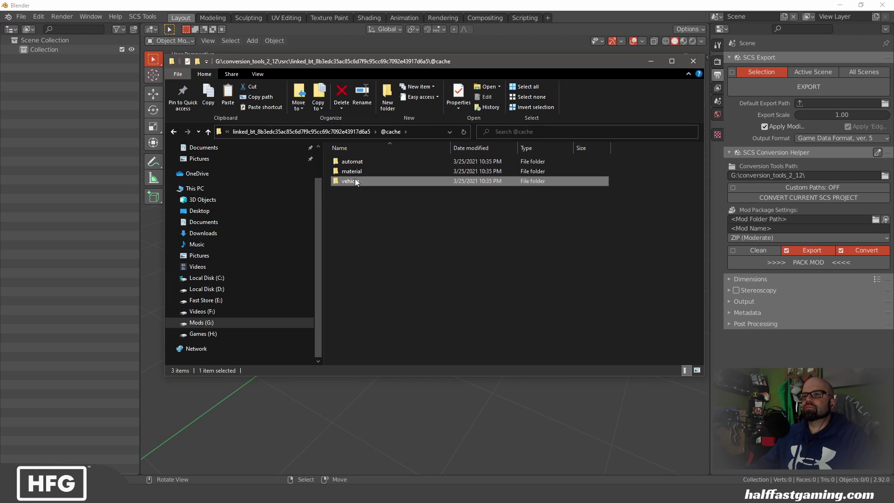
{"action": "left_click", "coordinate": [351, 160], "text": "ctrl"}
{"action": "right_click", "coordinate": [351, 161]}
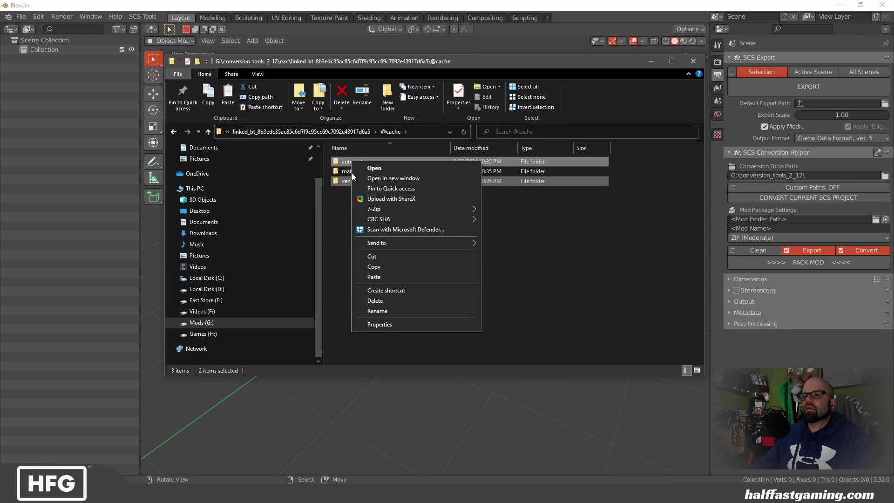
{"action": "left_click", "coordinate": [372, 266]}
Step: Paste the copied folders into the mod's 5150.359 folder under D:\ATS Mods\5150\359, replacing the existing files
{"action": "left_click", "coordinate": [219, 289]}
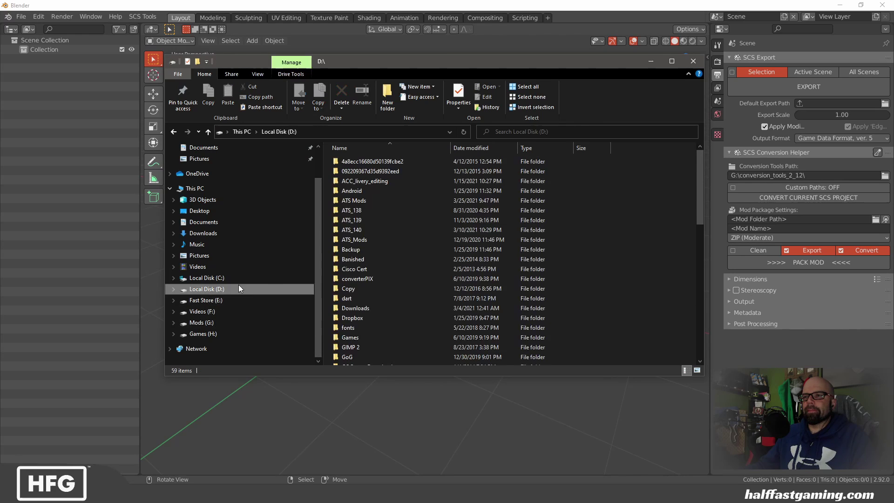
{"action": "double_click", "coordinate": [362, 200]}
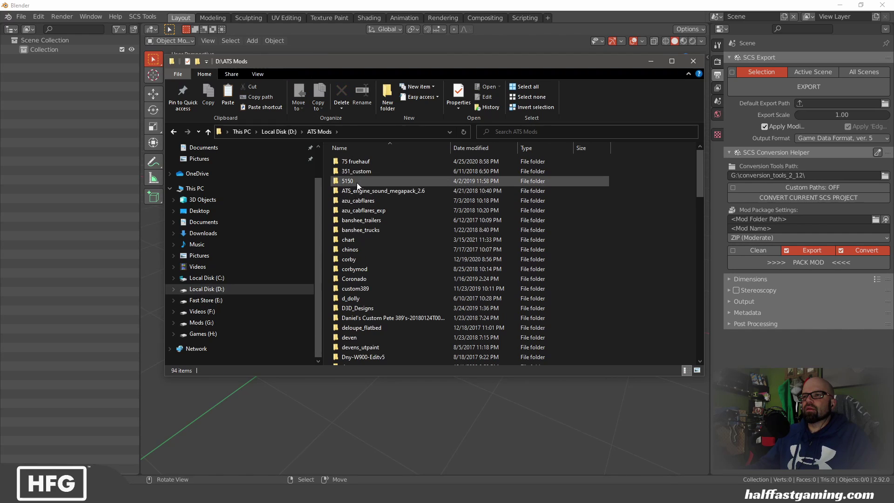
{"action": "double_click", "coordinate": [356, 182]}
{"action": "double_click", "coordinate": [354, 164]}
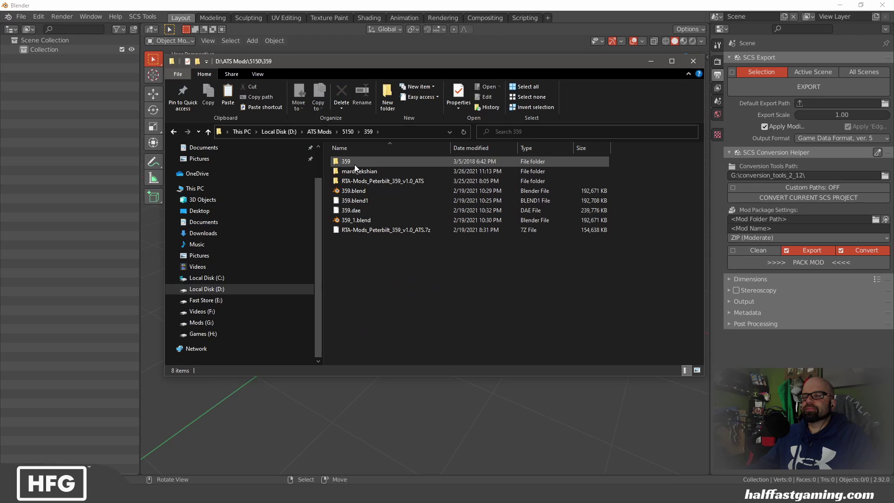
{"action": "double_click", "coordinate": [354, 164]}
{"action": "double_click", "coordinate": [352, 162]}
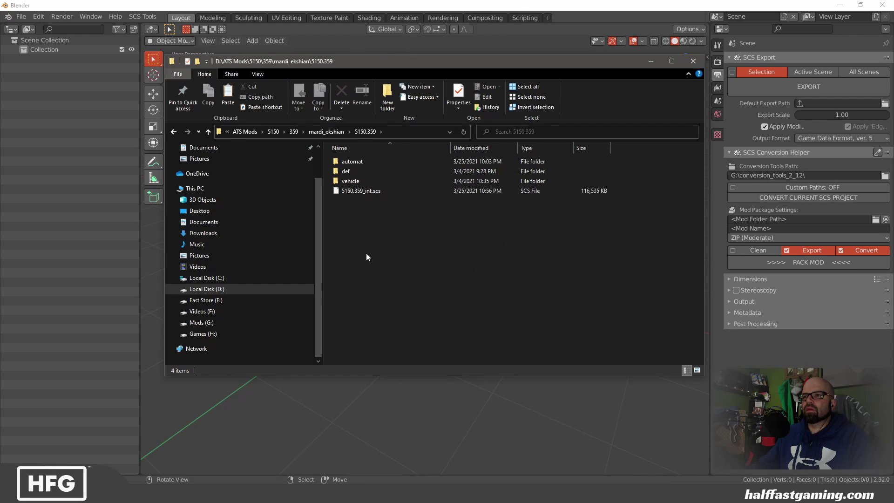
{"action": "right_click", "coordinate": [367, 240]}
{"action": "left_click", "coordinate": [388, 302]}
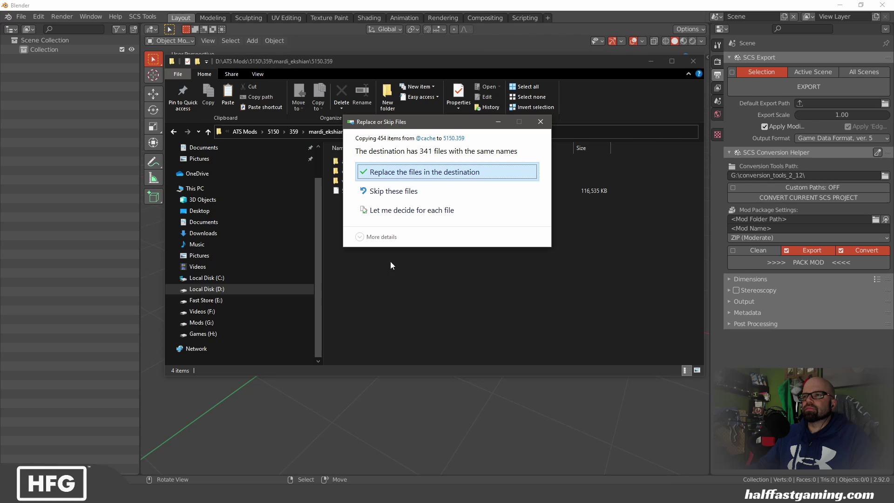
{"action": "left_click", "coordinate": [380, 176]}
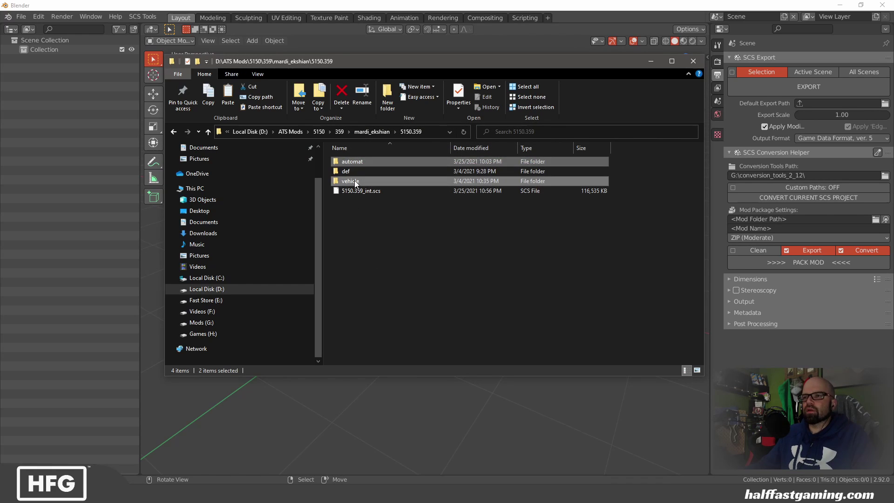
Step: Check the texture path in the converted double_stripes.tobj under vehicle\truck\5150_359\accessory\paintjob using Notepad++, and close the file
{"action": "double_click", "coordinate": [354, 181]}
{"action": "double_click", "coordinate": [350, 160]}
{"action": "double_click", "coordinate": [349, 160]}
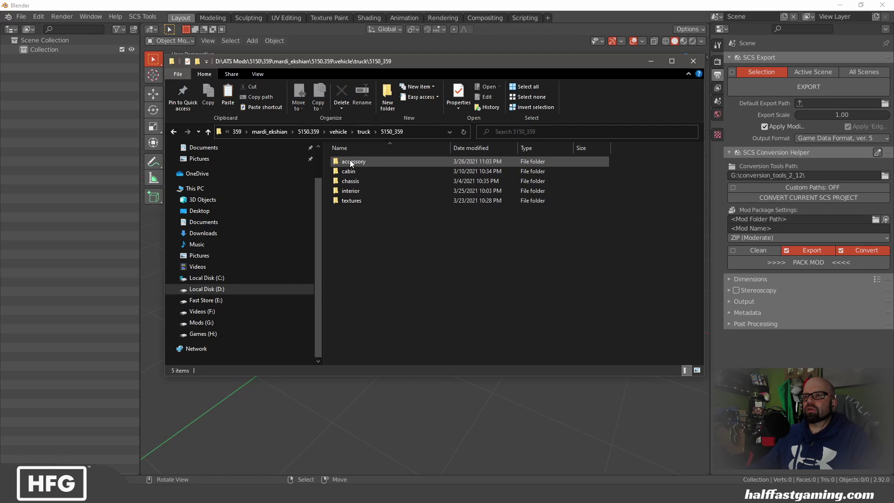
{"action": "double_click", "coordinate": [350, 160]}
{"action": "double_click", "coordinate": [352, 269]}
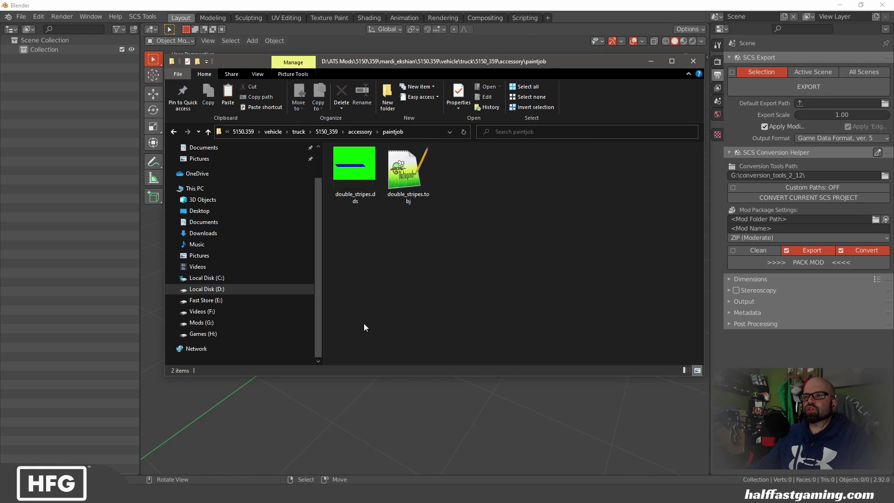
{"action": "double_click", "coordinate": [405, 197]}
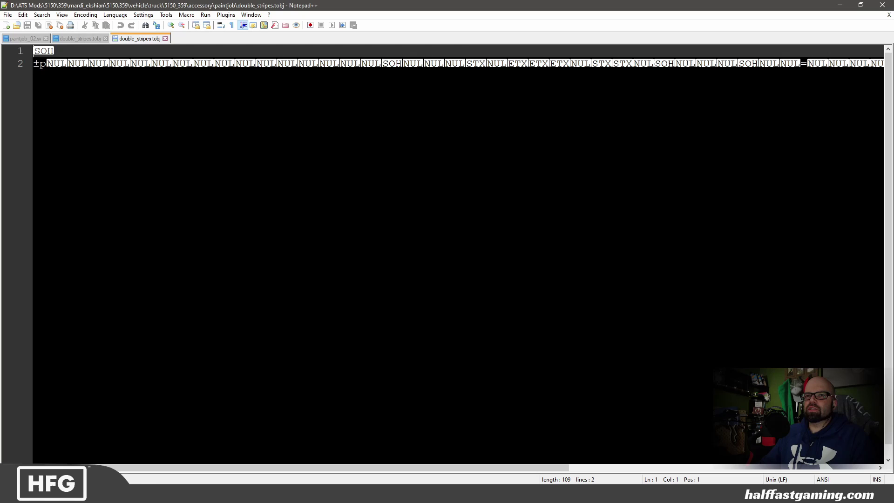
{"action": "left_click_drag", "start_coordinate": [288, 465], "coordinate": [656, 467]}
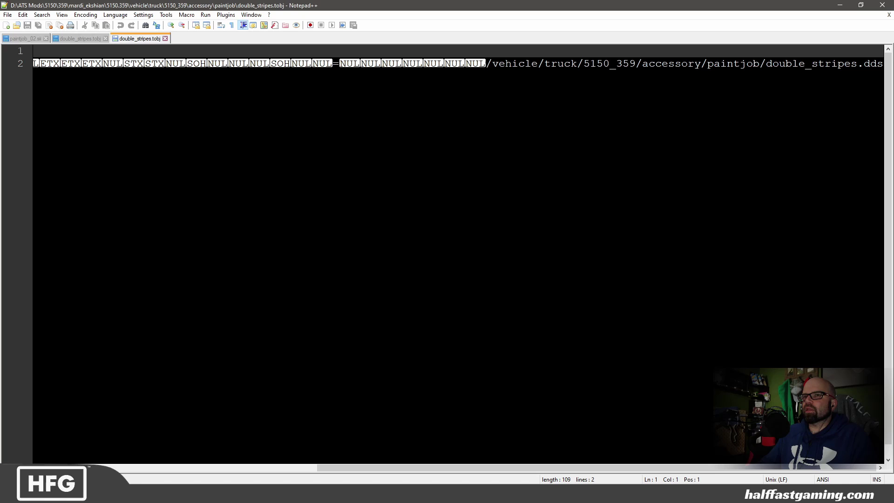
{"action": "left_click", "coordinate": [165, 38]}
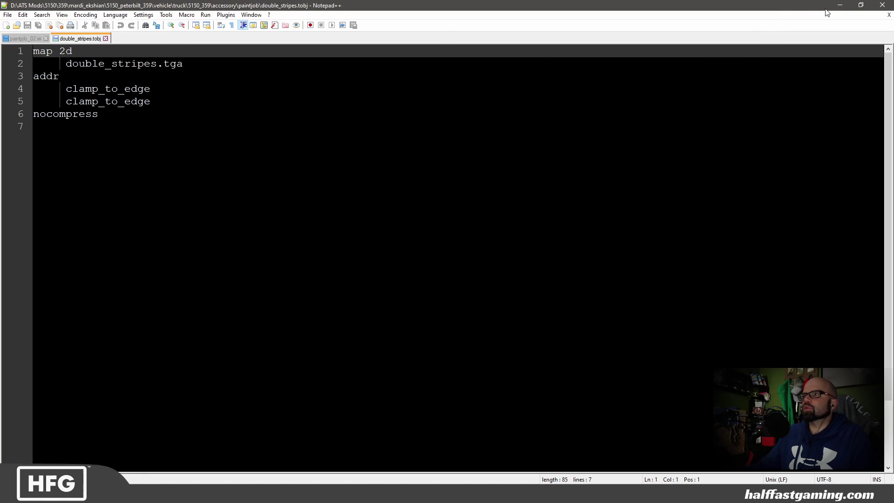
{"action": "left_click", "coordinate": [839, 5]}
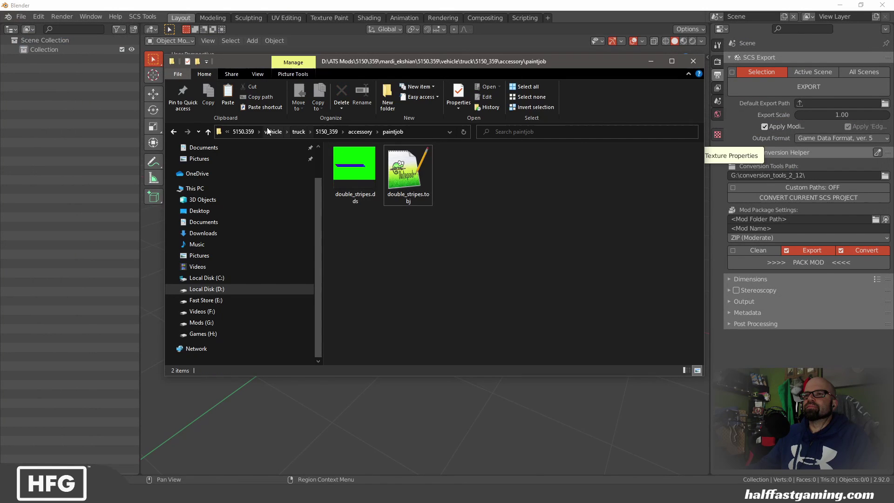
Step: Compress the automat, def and vehicle folders of the 5150.359 mod folder into 5150.359.zip
{"action": "left_click", "coordinate": [243, 131]}
{"action": "left_click", "coordinate": [344, 160], "text": "shift"}
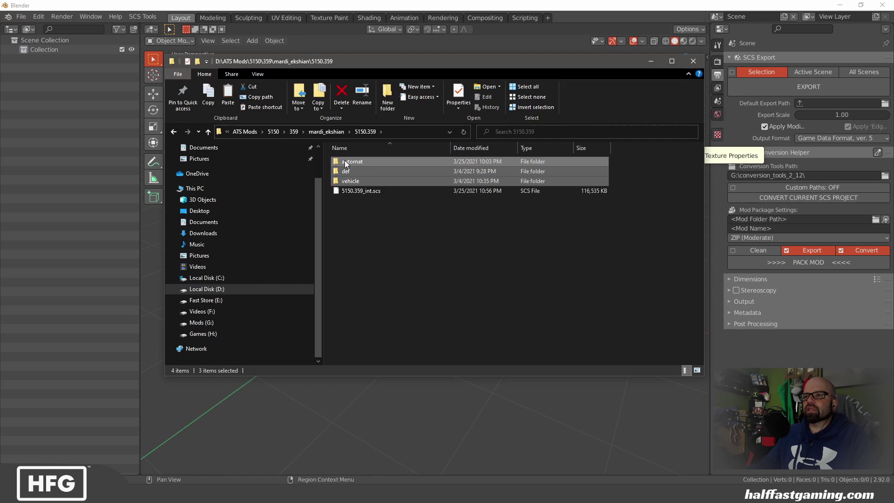
{"action": "right_click", "coordinate": [344, 160]}
{"action": "mouse_move", "coordinate": [362, 209]}
{"action": "left_click", "coordinate": [523, 250]}
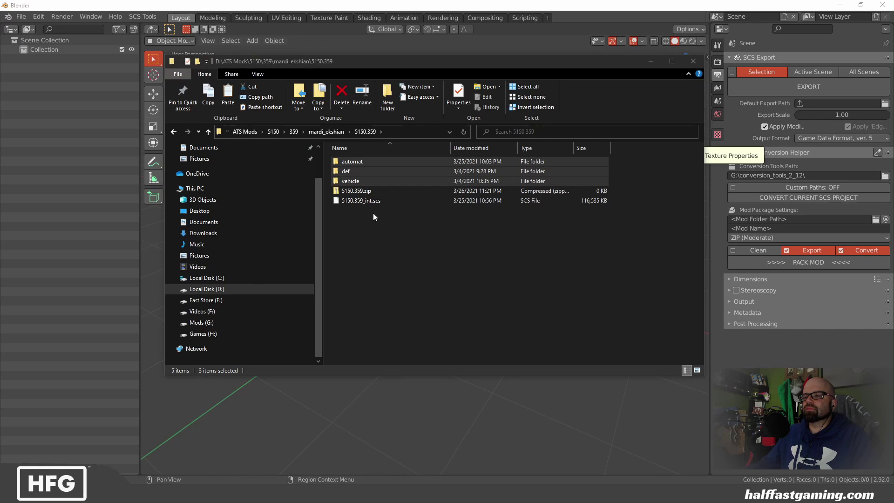
Step: Move 5150.359.zip into the mod folder of Documents\American Truck Simulator, replacing the existing archive
{"action": "left_click", "coordinate": [348, 191]}
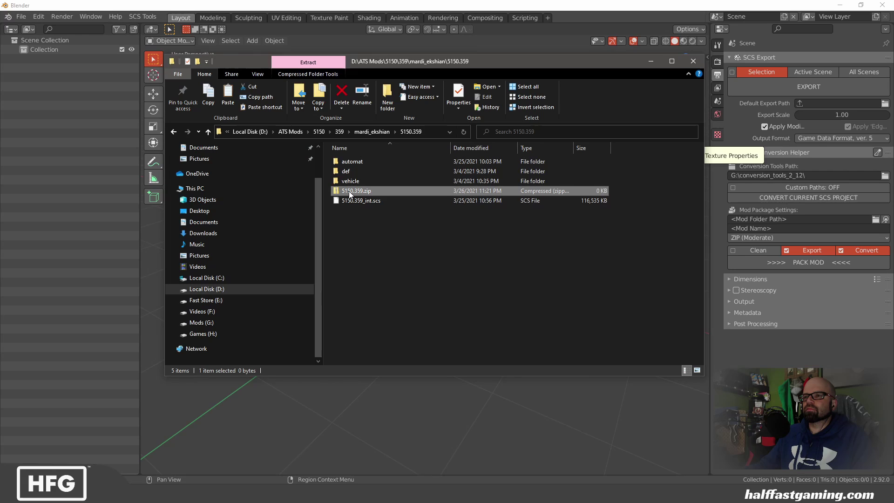
{"action": "right_click", "coordinate": [348, 191]}
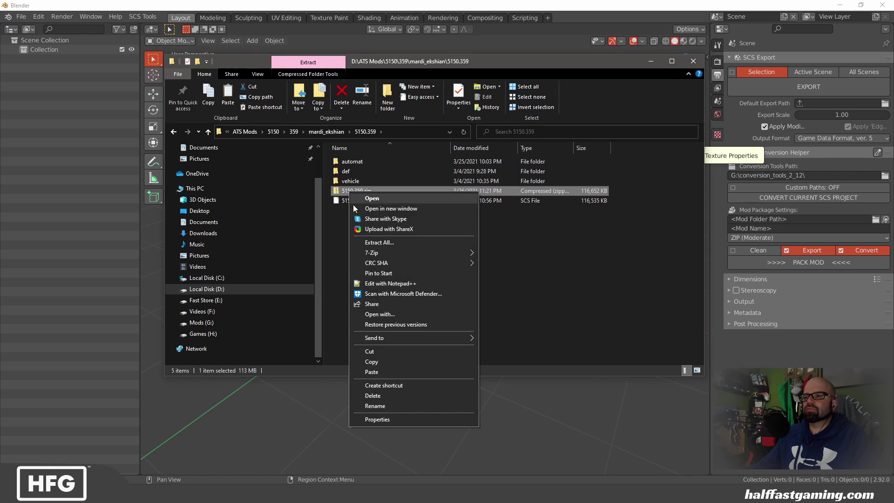
{"action": "left_click", "coordinate": [377, 351]}
{"action": "left_click", "coordinate": [203, 222]}
{"action": "double_click", "coordinate": [362, 181]}
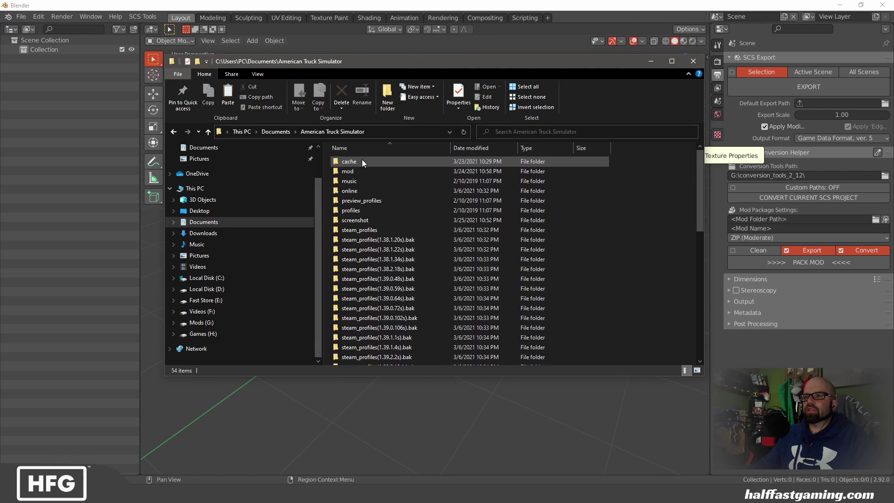
{"action": "double_click", "coordinate": [359, 170]}
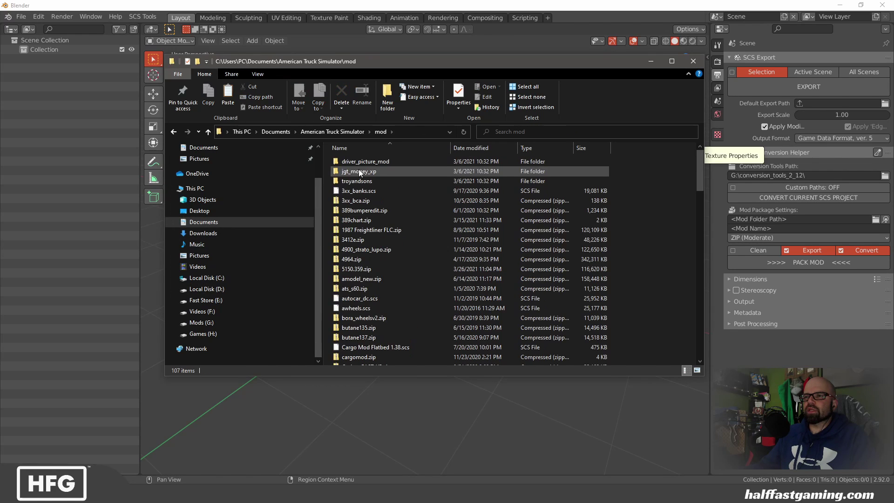
{"action": "right_click", "coordinate": [636, 228]}
{"action": "left_click", "coordinate": [655, 292]}
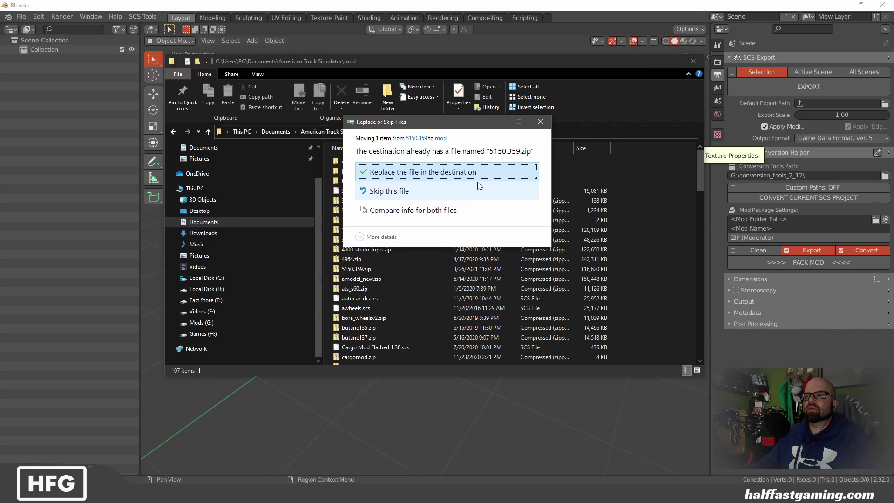
{"action": "left_click", "coordinate": [460, 172]}
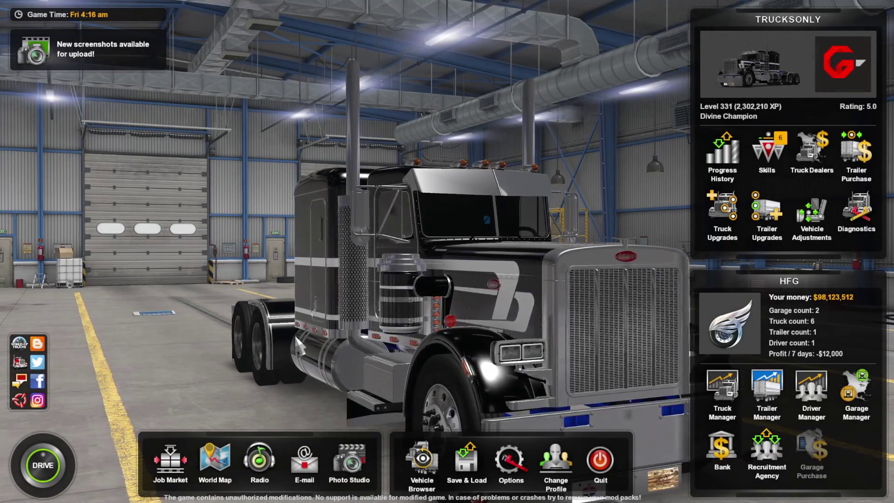
Step: In American Truck Simulator, load the truck_browser_brand_5150_359 truck in the Truck Browser
{"action": "left_click", "coordinate": [422, 461]}
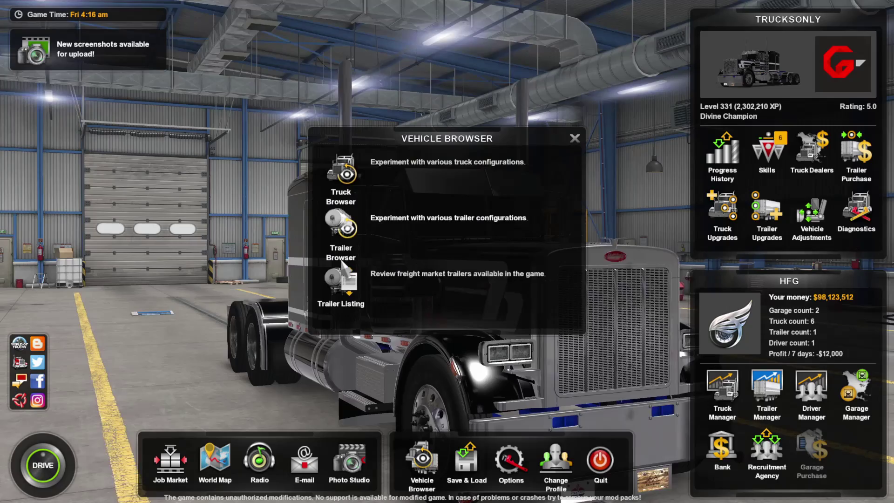
{"action": "left_click", "coordinate": [341, 180]}
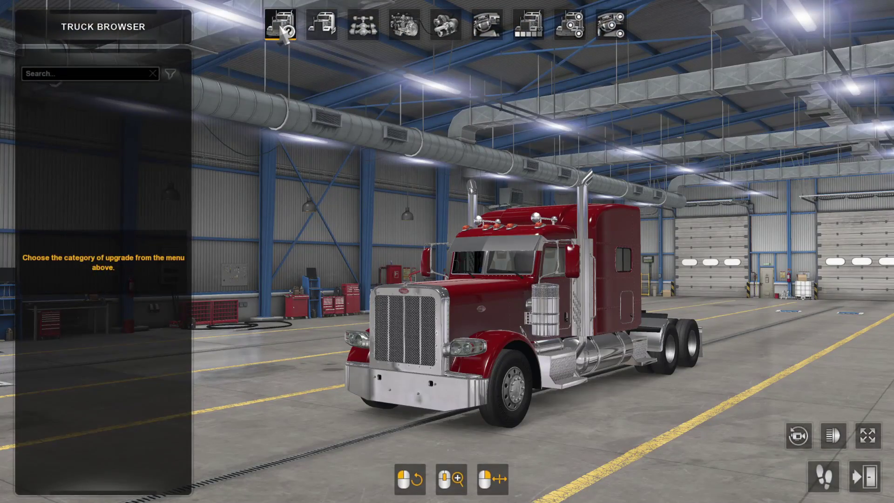
{"action": "left_click", "coordinate": [282, 35]}
{"action": "left_click", "coordinate": [81, 118]}
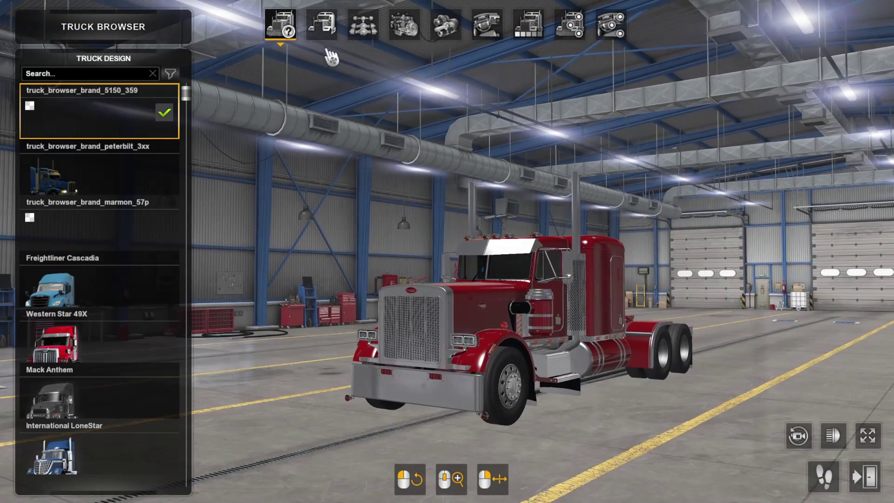
{"action": "left_click_drag", "start_coordinate": [326, 75], "coordinate": [232, 74]}
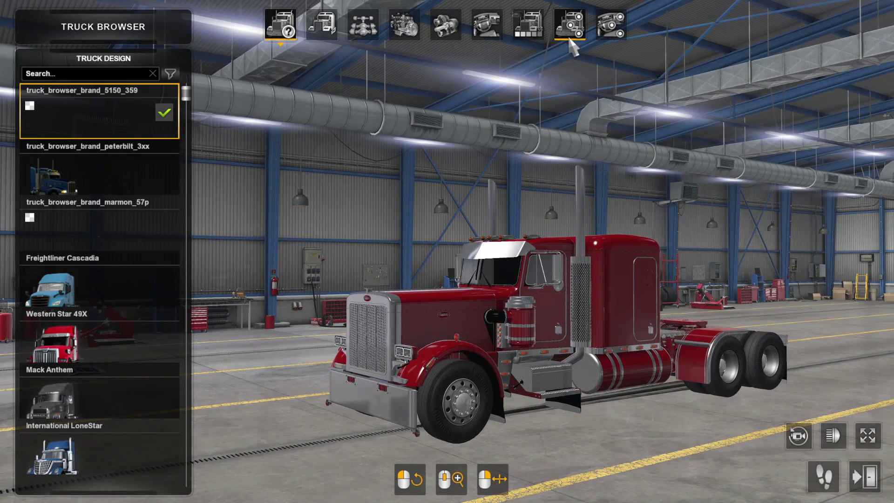
Step: Preview the Sky Blue, Snow White and Standard paint jobs on the truck, and apply Double Stripe
{"action": "left_click", "coordinate": [528, 24]}
{"action": "left_click", "coordinate": [100, 300]}
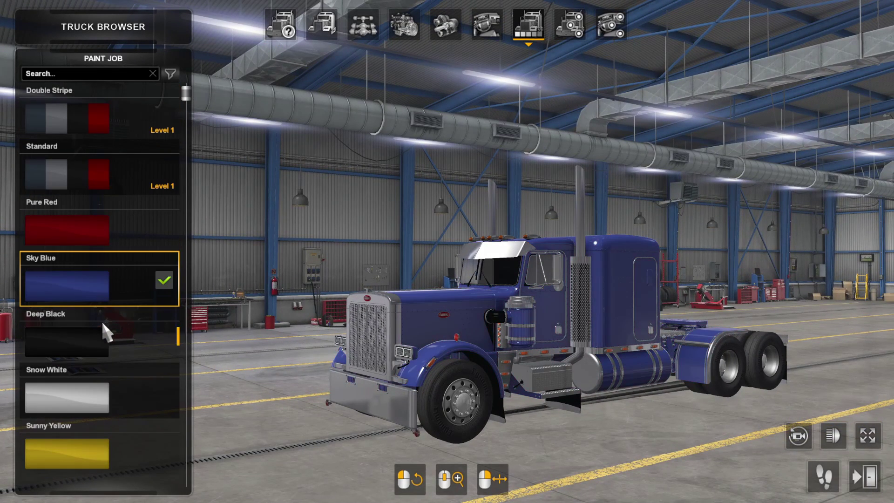
{"action": "left_click", "coordinate": [102, 320]}
{"action": "left_click", "coordinate": [119, 382]}
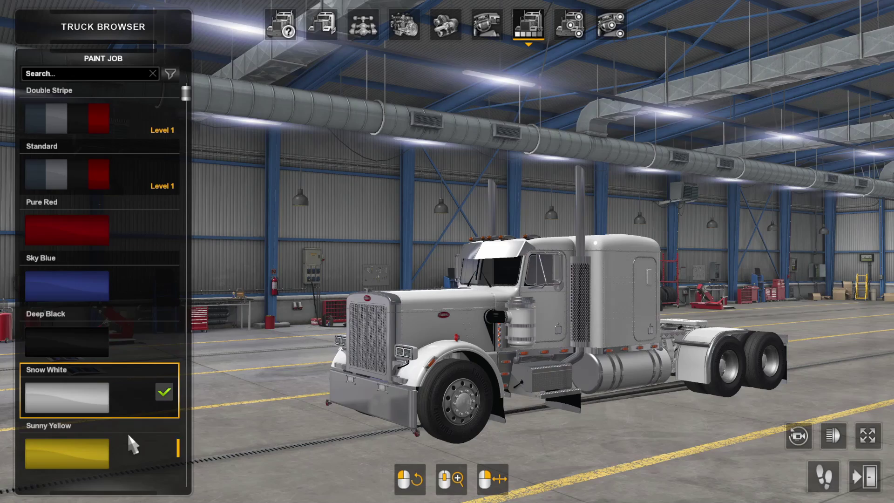
{"action": "left_click", "coordinate": [120, 298]}
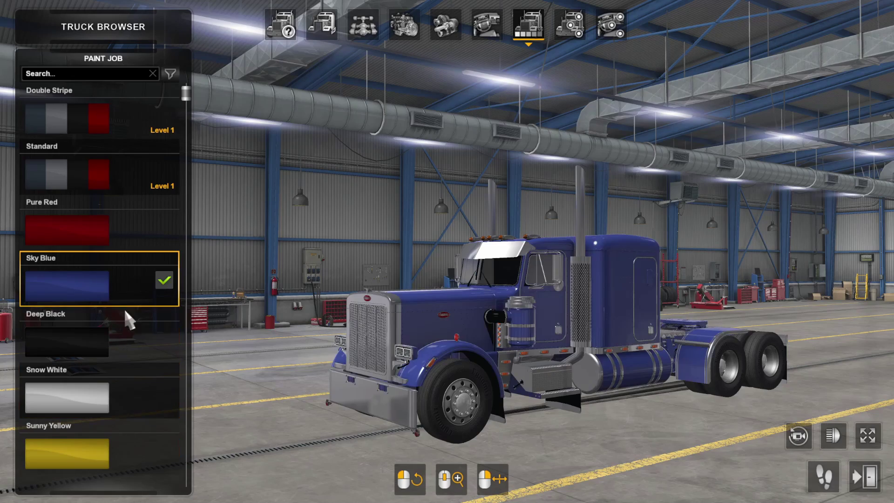
{"action": "left_click", "coordinate": [90, 170]}
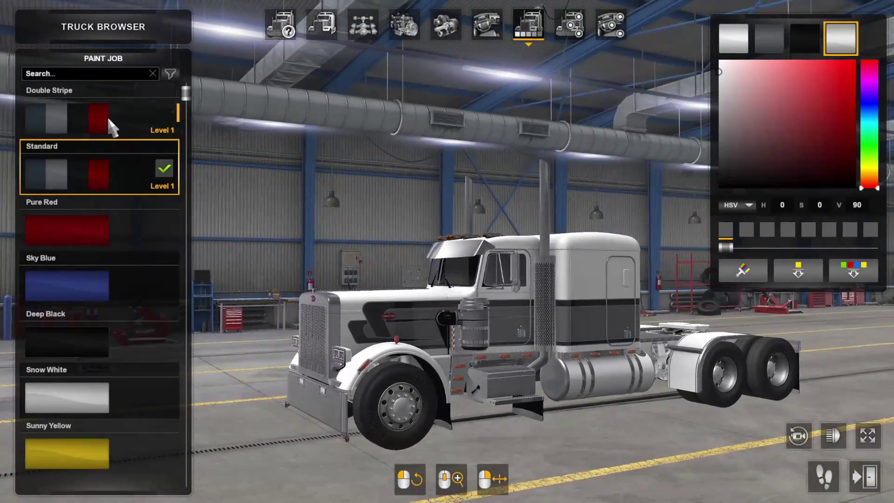
{"action": "left_click", "coordinate": [110, 123]}
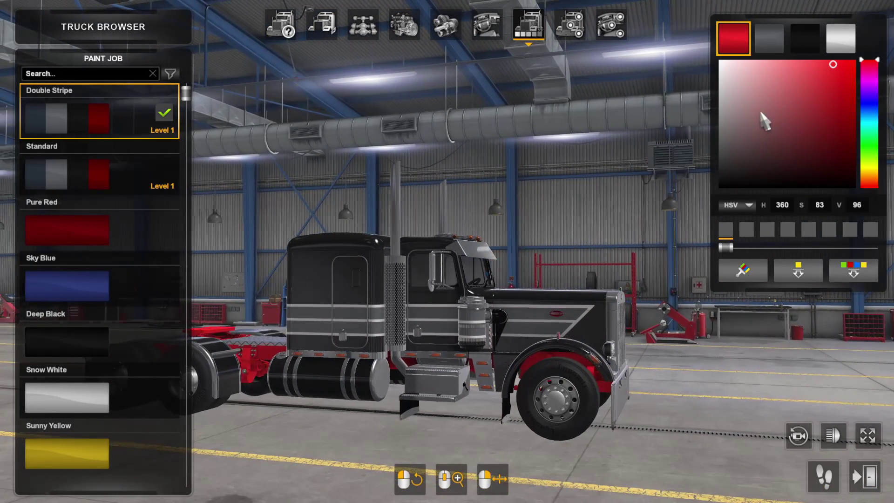
Step: Set the first color of the Double Stripe paint job to near-black, HSV 360, 0, 13
{"action": "left_click_drag", "start_coordinate": [832, 71], "coordinate": [838, 161]}
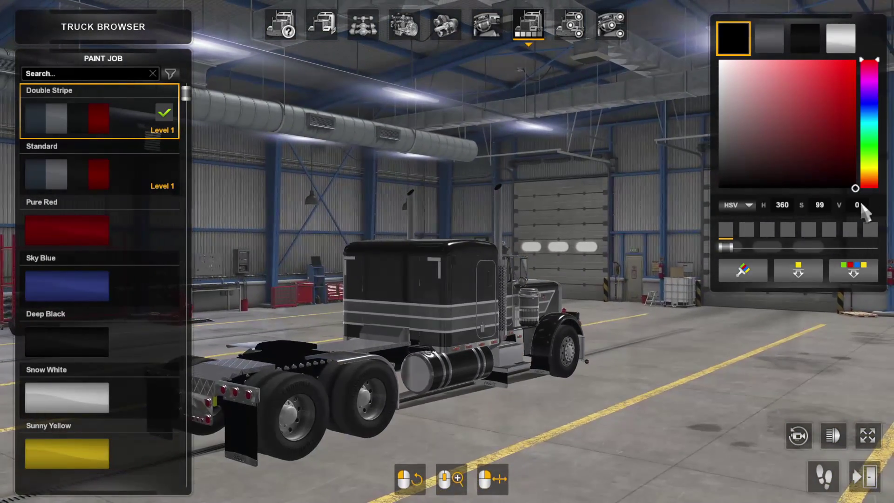
{"action": "left_click_drag", "start_coordinate": [862, 212], "coordinate": [851, 177]}
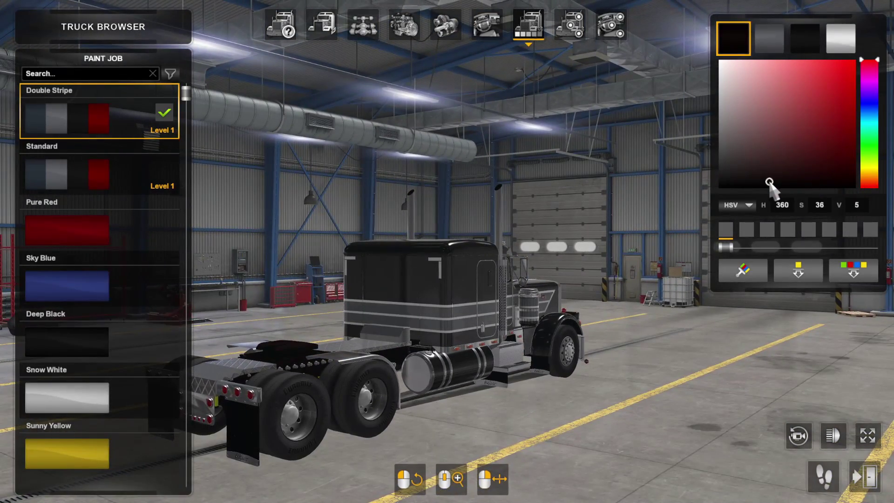
{"action": "left_click_drag", "start_coordinate": [769, 182], "coordinate": [772, 151]}
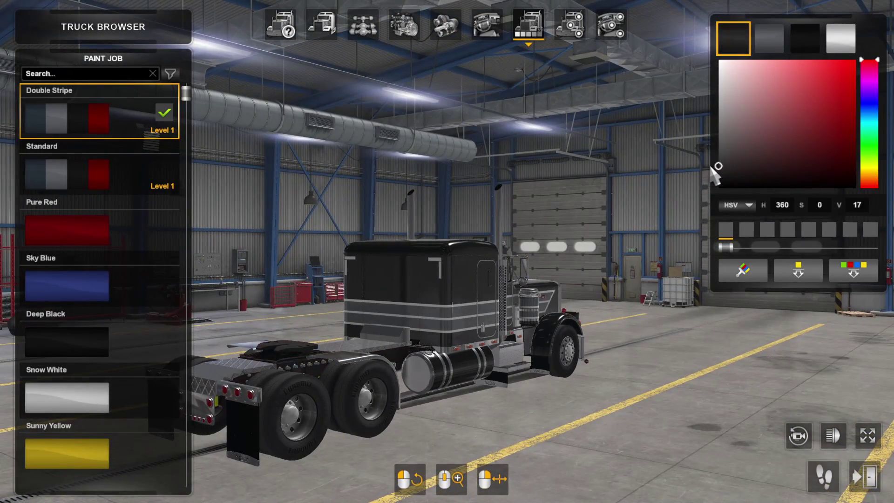
{"action": "mouse_move", "coordinate": [710, 167]}
{"action": "left_mouse_down"}
{"action": "mouse_move", "coordinate": [409, 333]}
{"action": "mouse_move", "coordinate": [698, 214]}
{"action": "mouse_move", "coordinate": [736, 177]}
{"action": "left_mouse_up"}
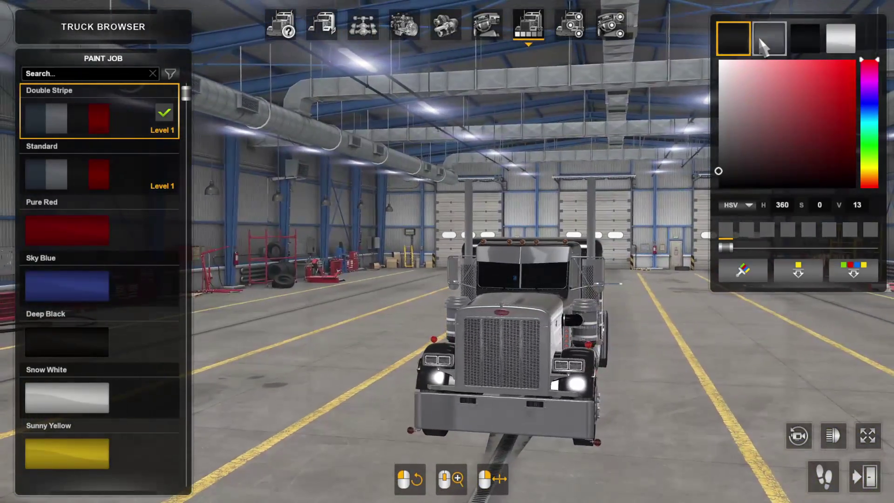
Step: Set the second color of the Double Stripe paint job to blue, HSV 214, 100, 63
{"action": "left_click", "coordinate": [768, 39]}
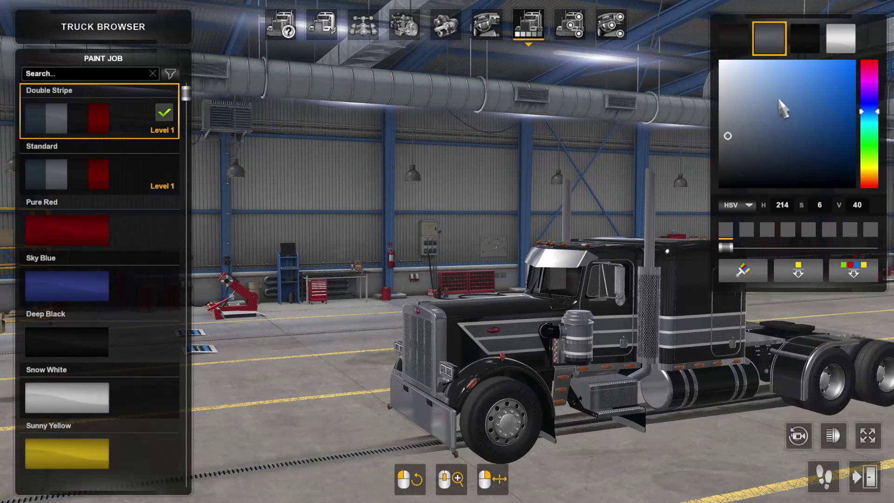
{"action": "left_click_drag", "start_coordinate": [823, 129], "coordinate": [877, 108]}
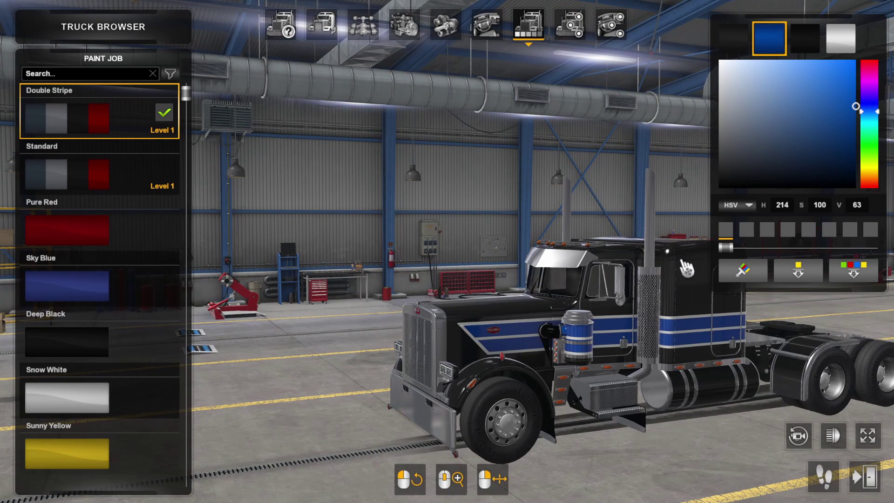
Step: Set the third color of the Double Stripe paint job to white and the fourth color to black, HSV 0, 0, 0
{"action": "left_click", "coordinate": [809, 37]}
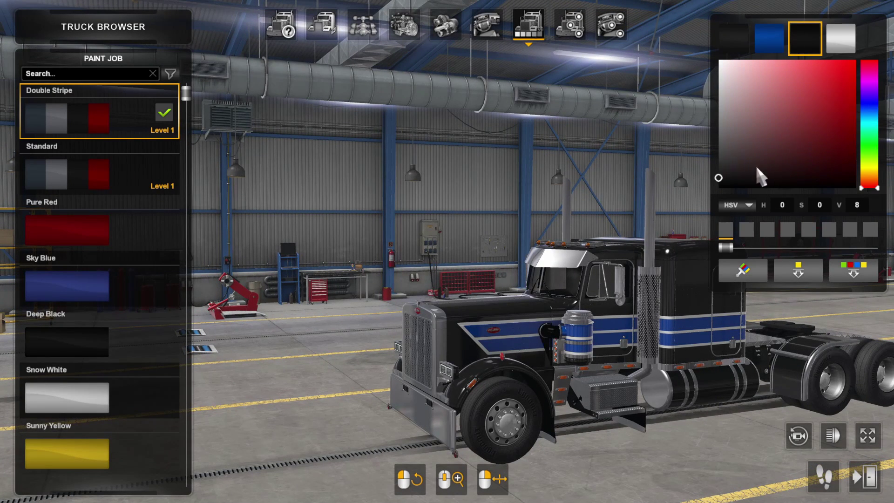
{"action": "left_click_drag", "start_coordinate": [757, 168], "coordinate": [708, 53]}
{"action": "left_click_drag", "start_coordinate": [624, 305], "coordinate": [598, 428]}
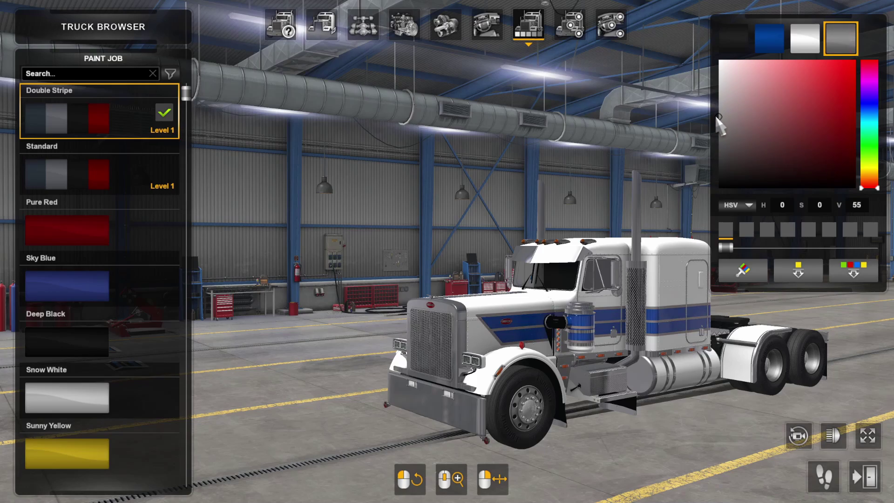
{"action": "left_click_drag", "start_coordinate": [716, 121], "coordinate": [704, 189]}
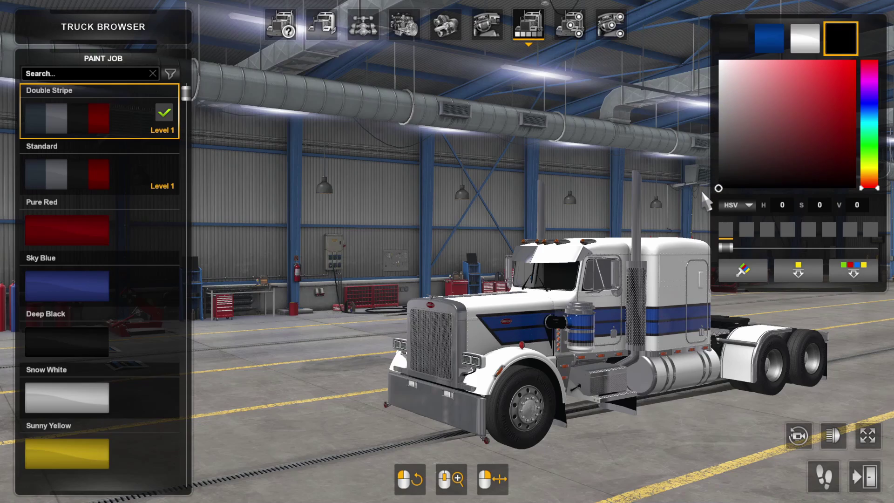
{"action": "left_click_drag", "start_coordinate": [681, 335], "coordinate": [600, 338]}
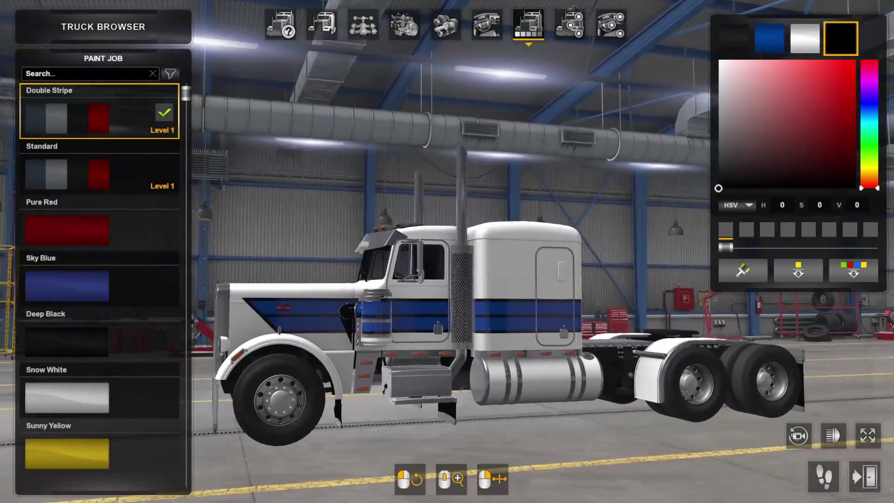
Step: Set the first color of the Double Stripe paint job to dark red, HSV 0, 100, 51
{"action": "left_click_drag", "start_coordinate": [447, 364], "coordinate": [693, 144]}
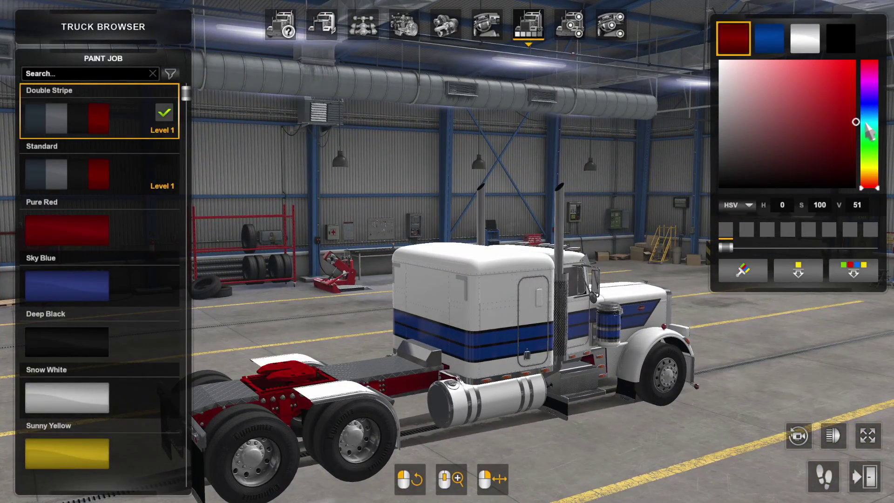
{"action": "left_click", "coordinate": [797, 436]}
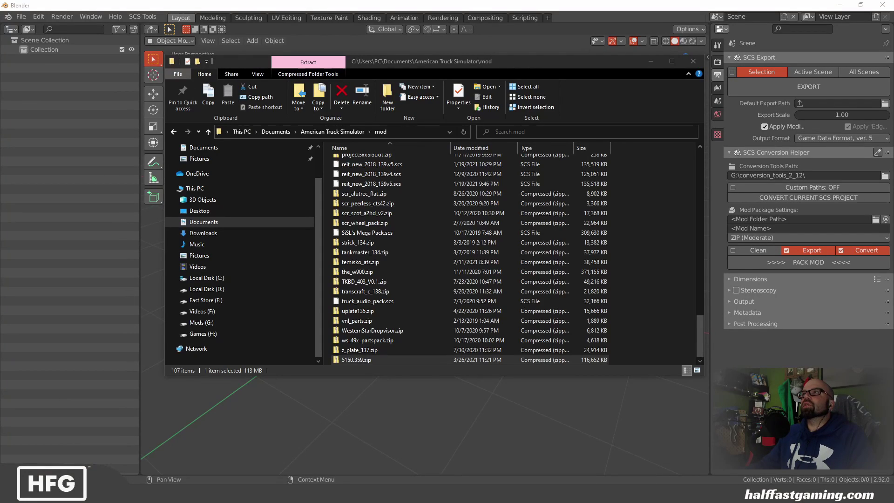
Step: Minimize the mod folder window, switch to double_stripes.pdn in paint.net, and expand the Colors window to its full RGB and HSV controls
{"action": "left_click", "coordinate": [650, 62]}
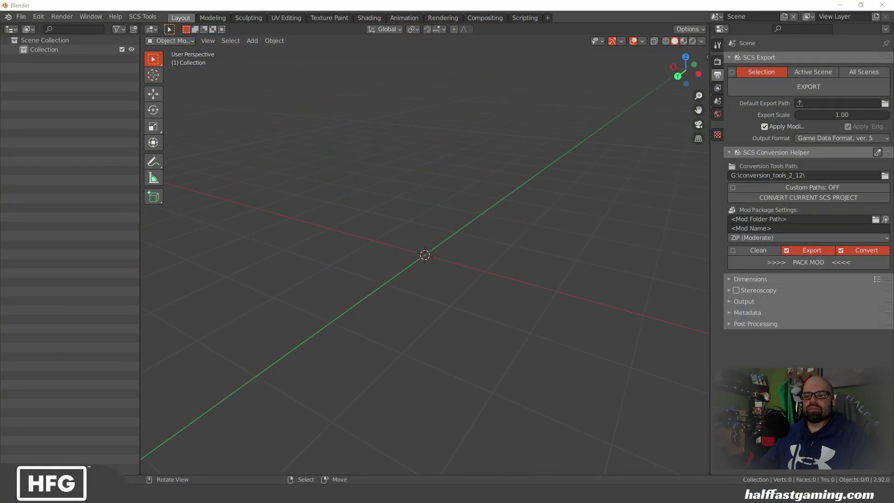
{"action": "mouse_move", "coordinate": [220, 473]}
{"action": "left_click", "coordinate": [191, 447]}
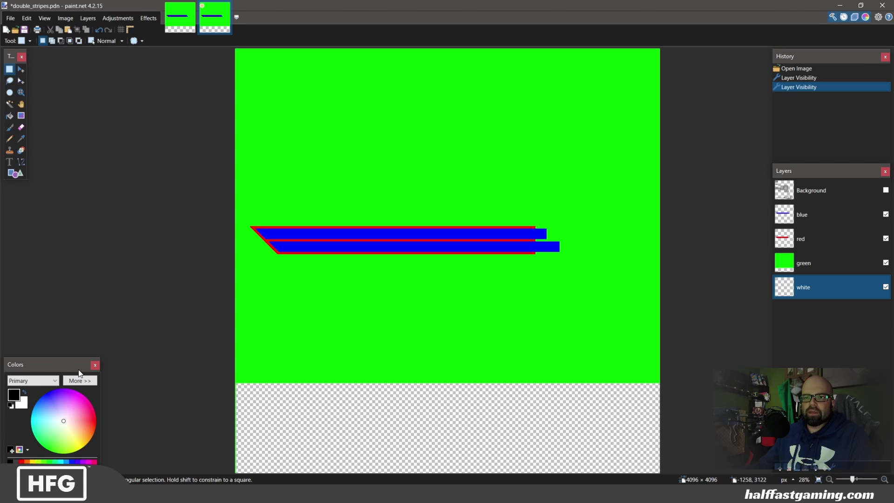
{"action": "left_click", "coordinate": [80, 380]}
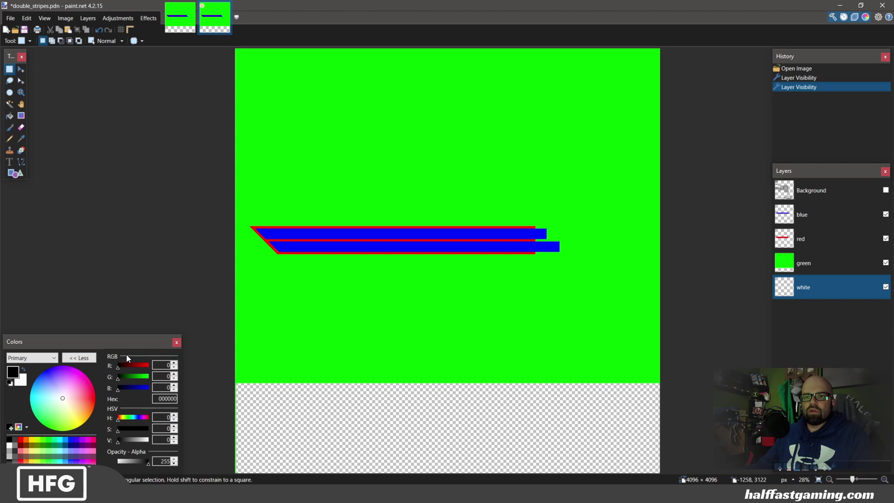
{"action": "left_click_drag", "start_coordinate": [122, 345], "coordinate": [101, 191]}
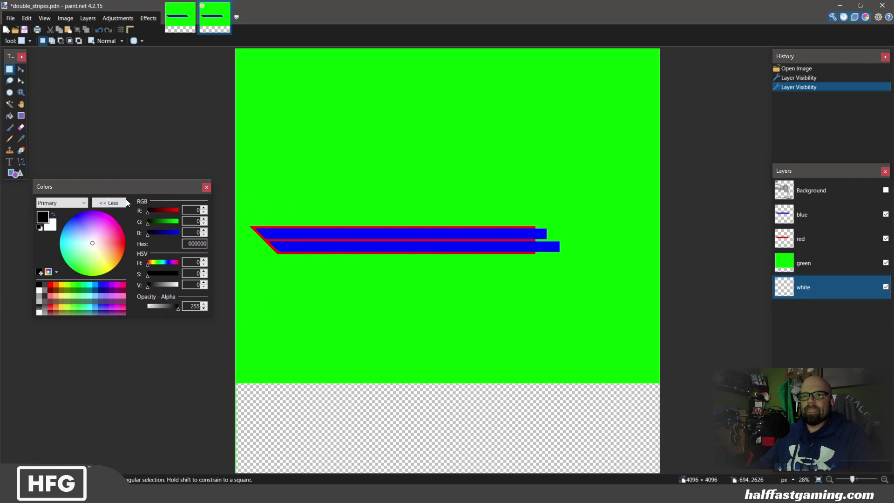
Step: Try pure red (FF0000) and pure green (00FF00) as the primary color, and return it to black (000000)
{"action": "left_click_drag", "start_coordinate": [147, 213], "coordinate": [178, 212]}
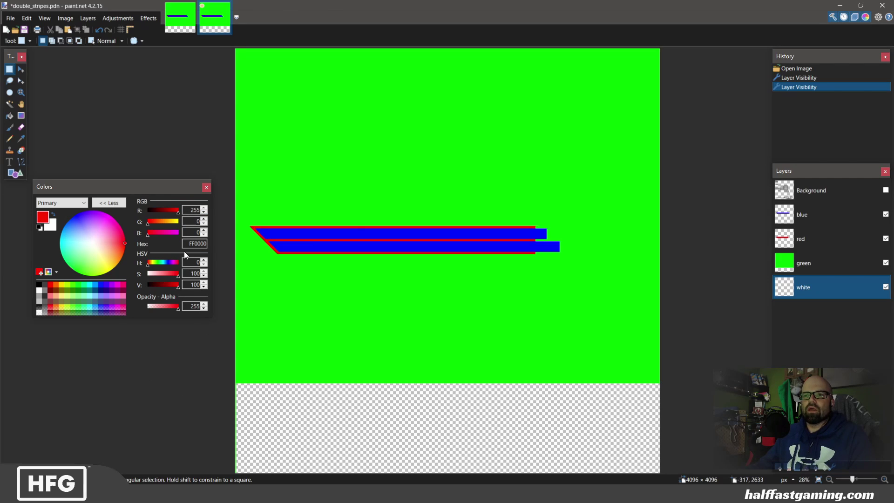
{"action": "left_click_drag", "start_coordinate": [178, 213], "coordinate": [194, 225]}
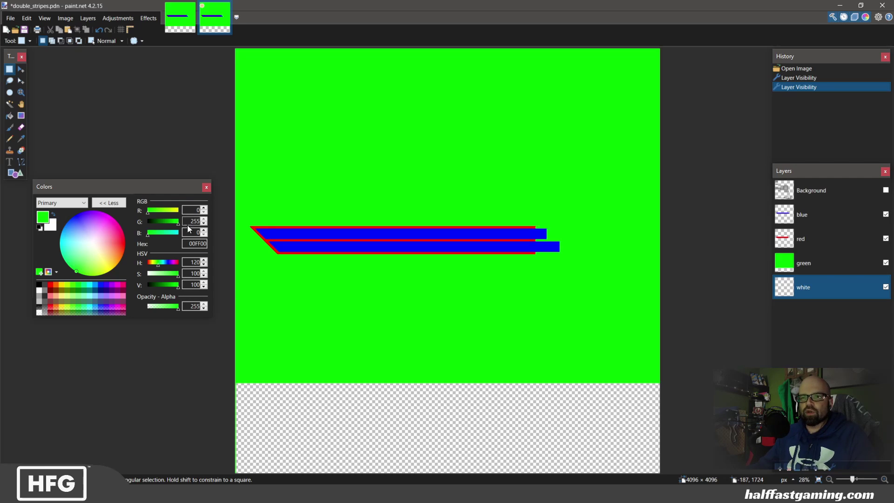
{"action": "left_click_drag", "start_coordinate": [178, 225], "coordinate": [152, 225]}
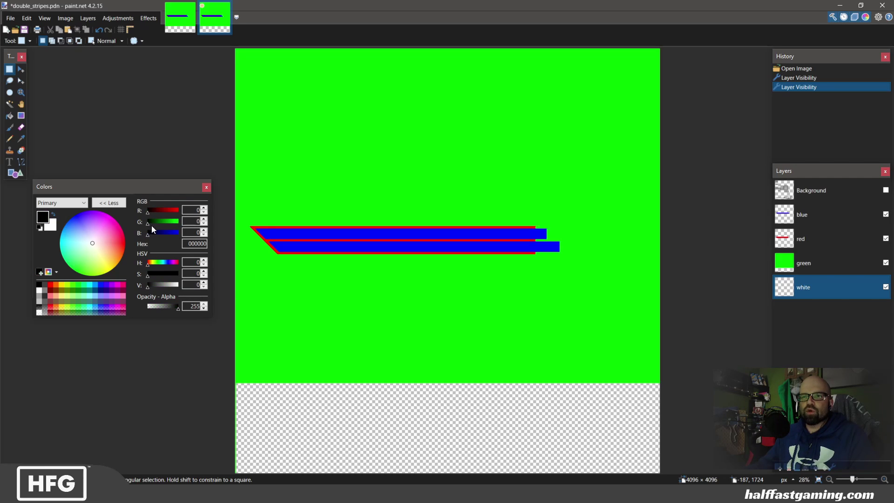
{"action": "mouse_move", "coordinate": [197, 187]}
{"action": "left_mouse_down"}
{"action": "mouse_move", "coordinate": [161, 262]}
{"action": "mouse_move", "coordinate": [141, 356]}
{"action": "mouse_move", "coordinate": [98, 373]}
{"action": "mouse_move", "coordinate": [201, 187]}
{"action": "left_mouse_up"}
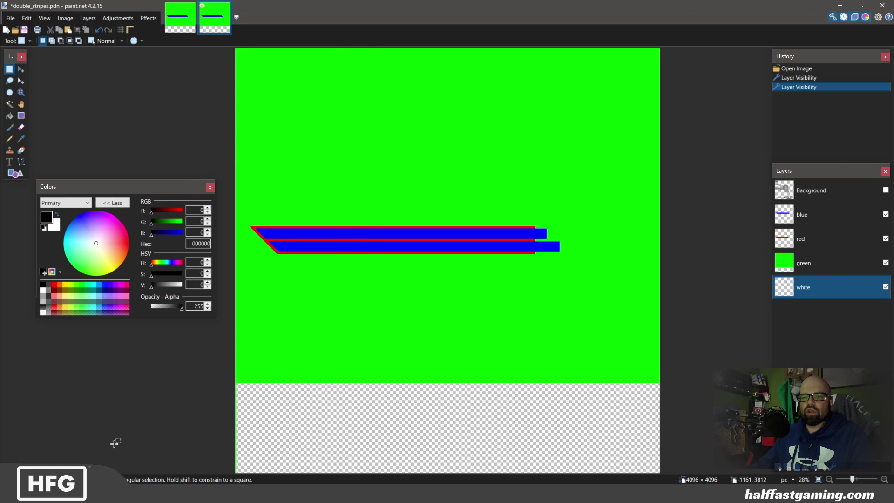